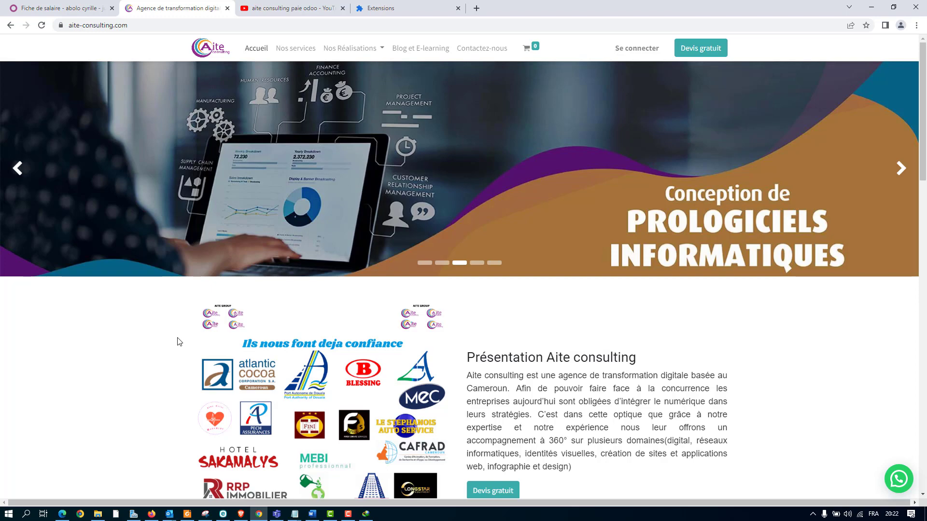
Look over the client references and company presentation on the Aite consulting home page, and check the YouTube results for its Odoo payroll videos.
scroll(219, 346, down, 3)
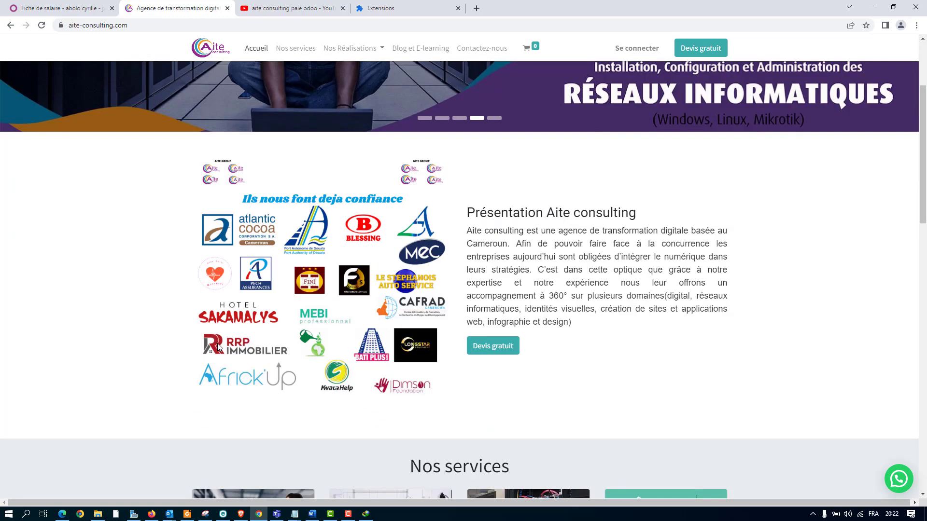
scroll(124, 346, up, 1)
scroll(133, 346, down, 2)
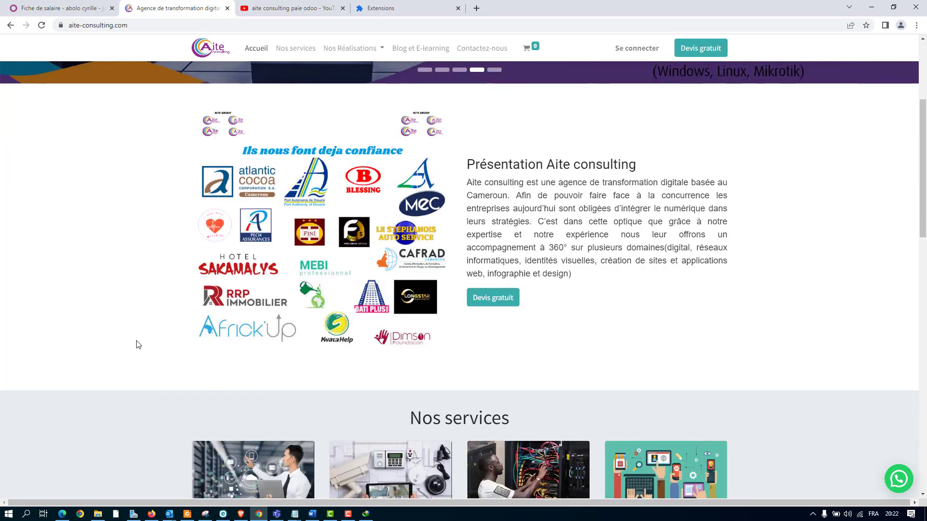
scroll(142, 344, up, 2)
scroll(160, 346, down, 1)
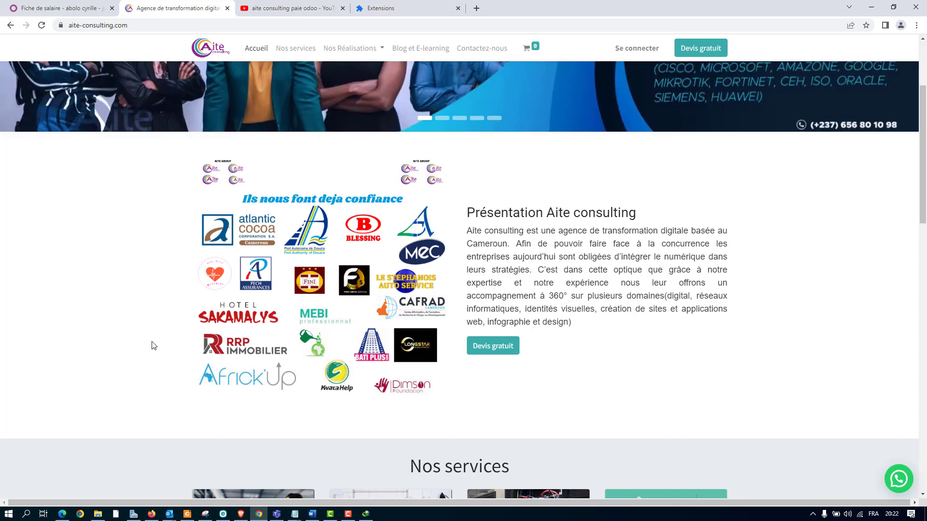
scroll(152, 344, up, 3)
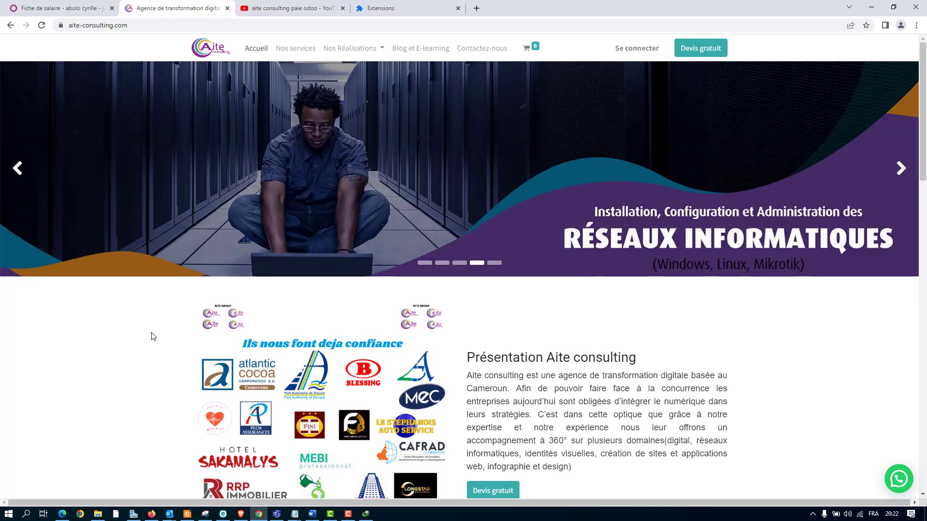
scroll(172, 285, down, 10)
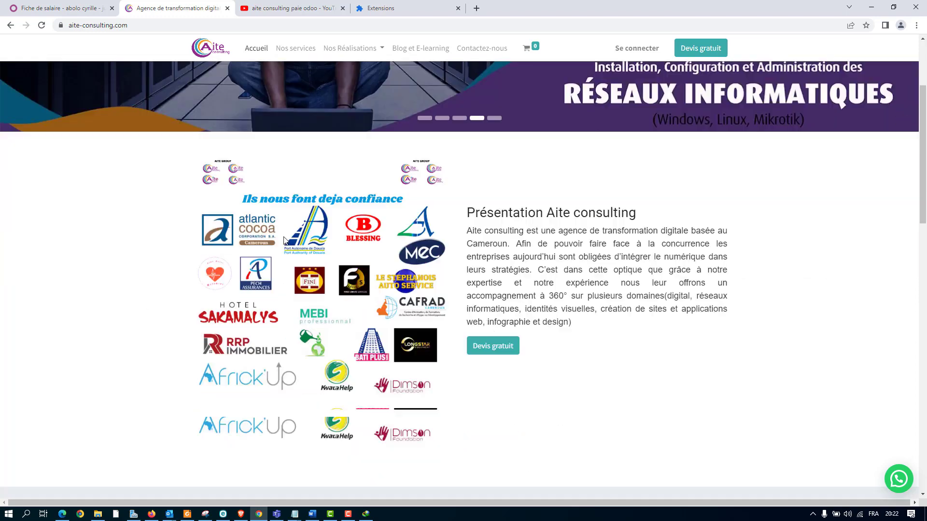
scroll(298, 210, up, 10)
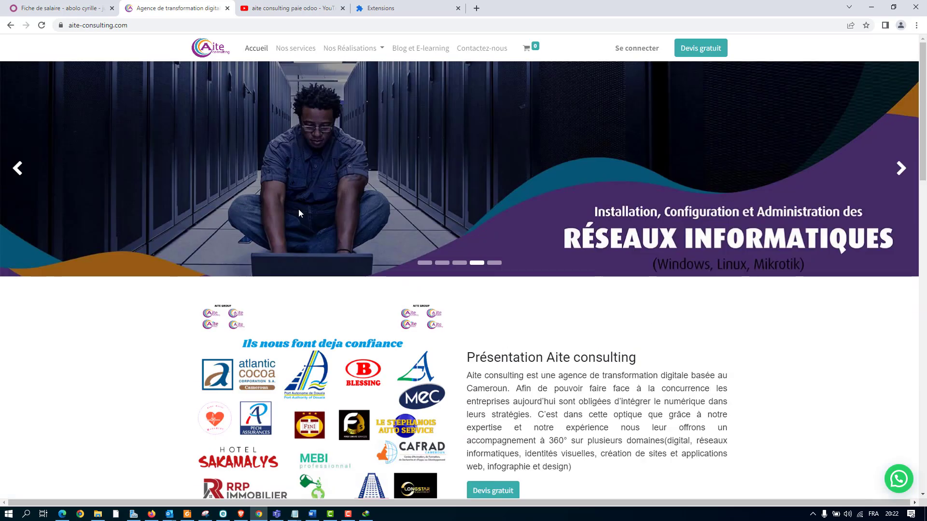
scroll(319, 194, down, 3)
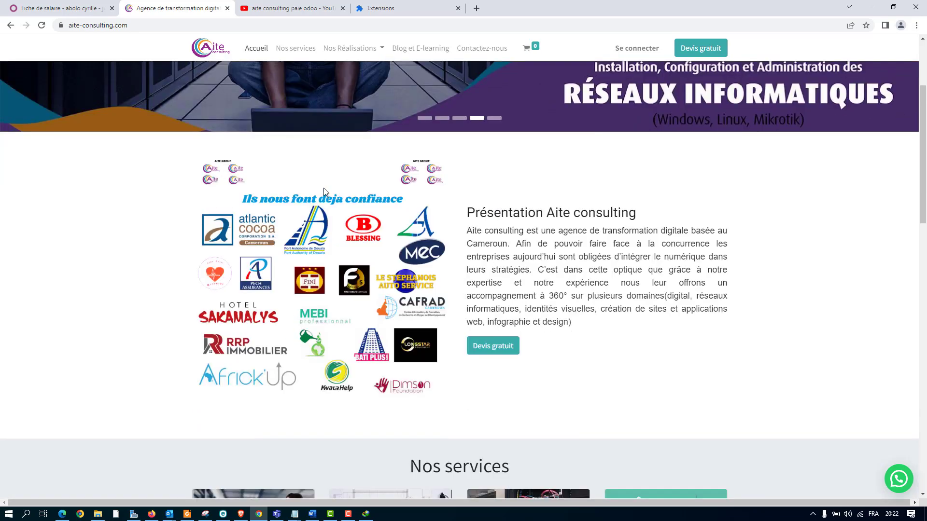
scroll(316, 187, up, 1)
scroll(317, 186, up, 2)
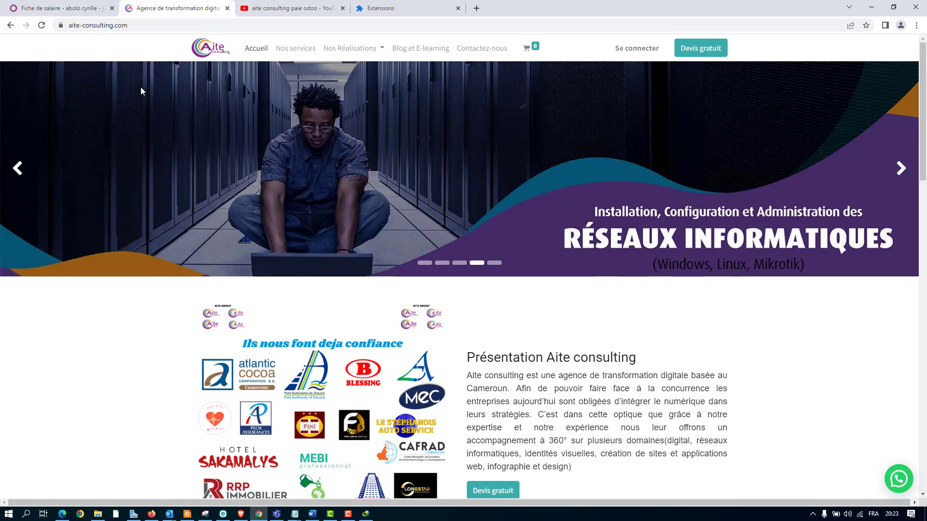
scroll(144, 145, down, 3)
scroll(149, 155, up, 3)
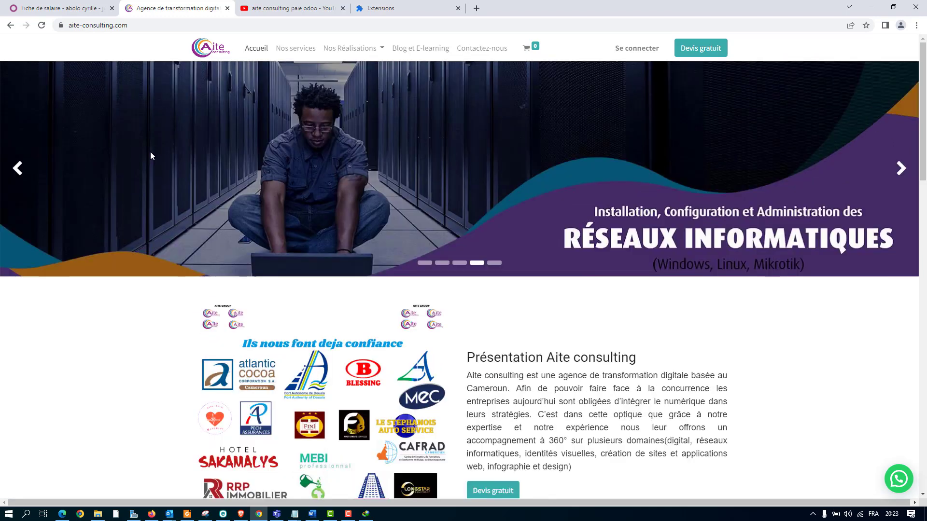
click(289, 6)
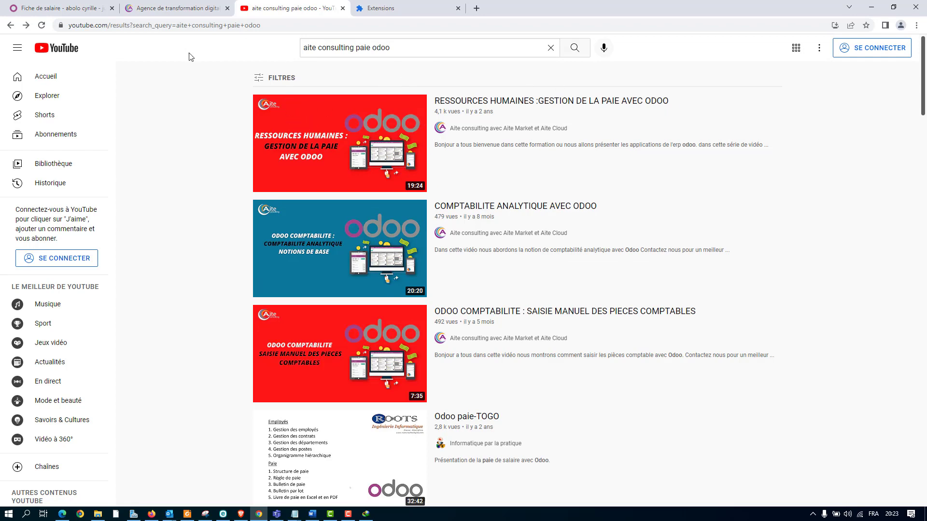
Switch to Odoo and display the salary structures of the Paie app with the Employee group expanded.
click(81, 6)
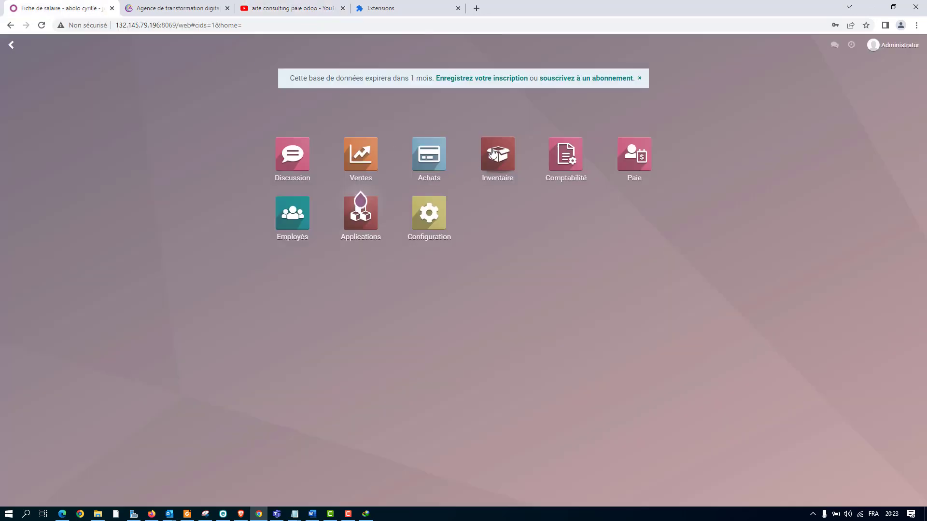
click(635, 151)
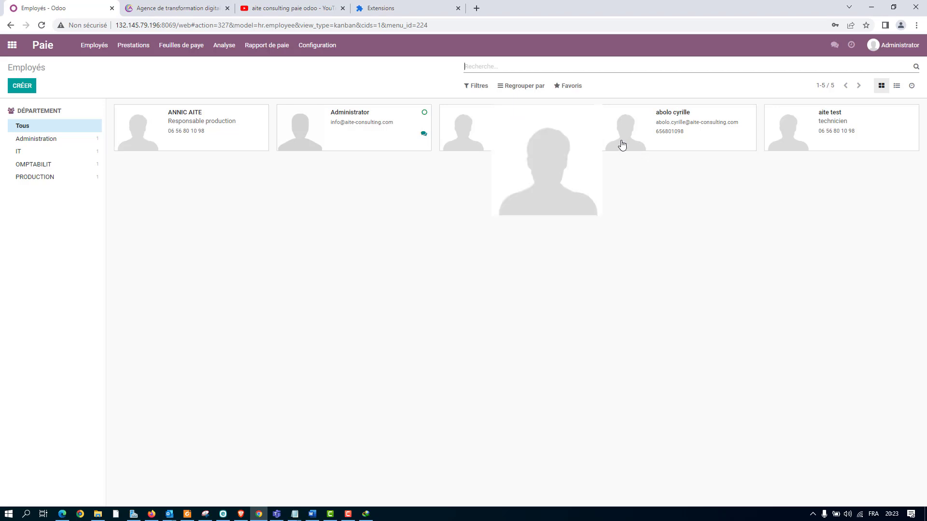
click(308, 45)
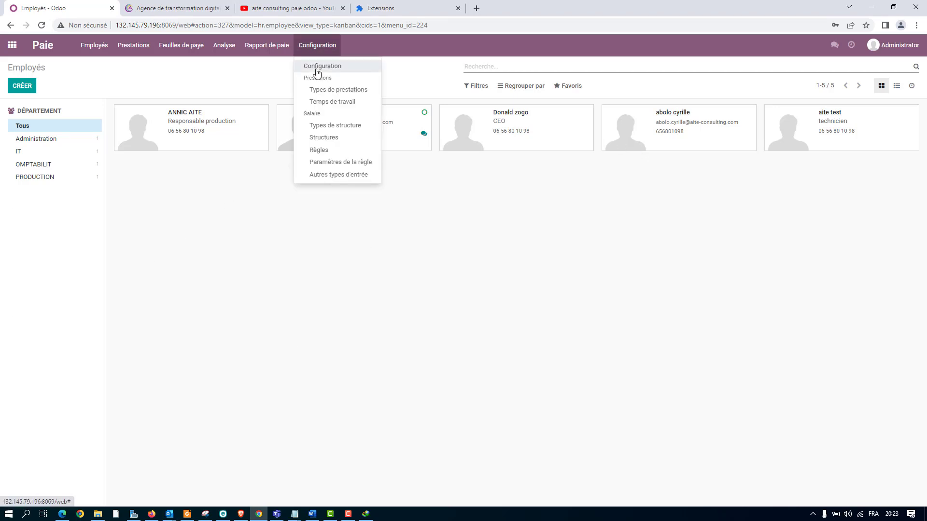
click(328, 139)
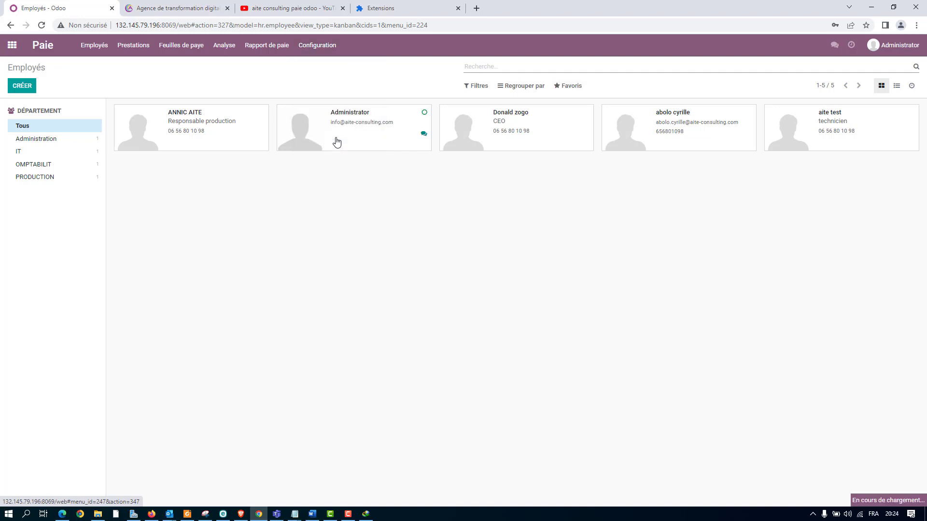
click(13, 128)
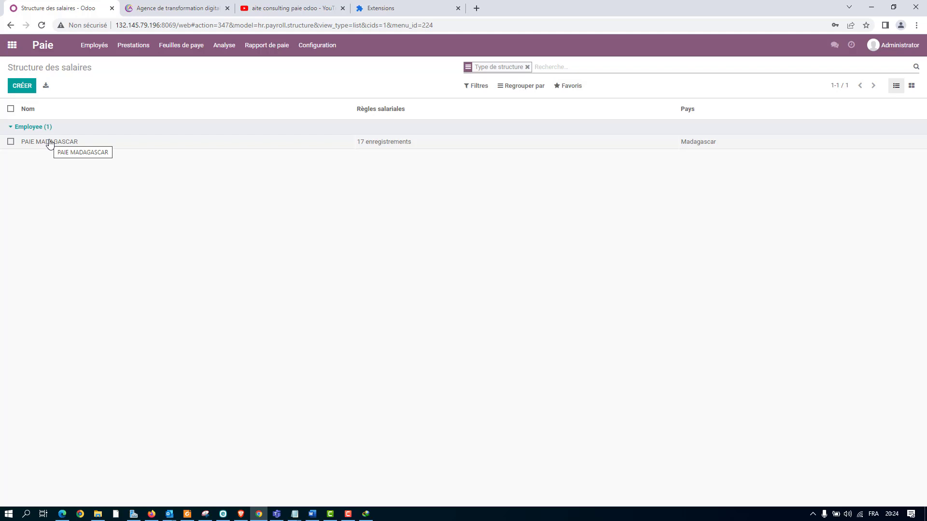
Display the salary rules and expand the PAIE MADAGASCAR structure to list them.
click(324, 46)
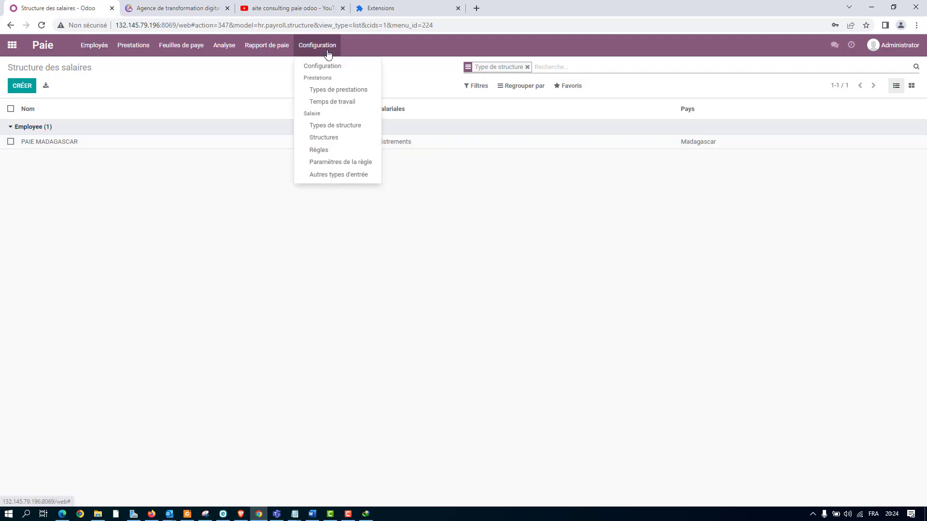
click(328, 150)
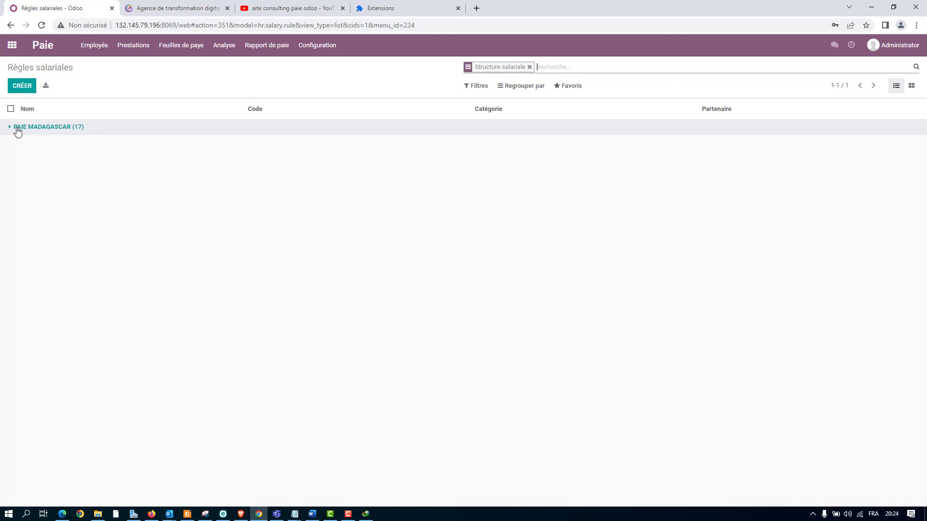
click(17, 128)
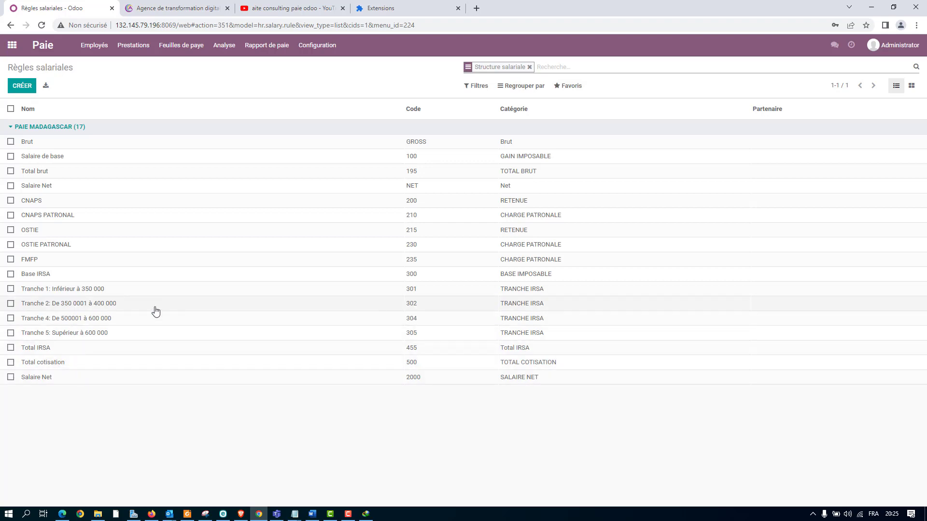
Examine the computation settings of the Total IRSA, Tranche 5: Supérieur à 600 000 and OSTIE PATRONAL rules, and return to the rule list.
click(35, 349)
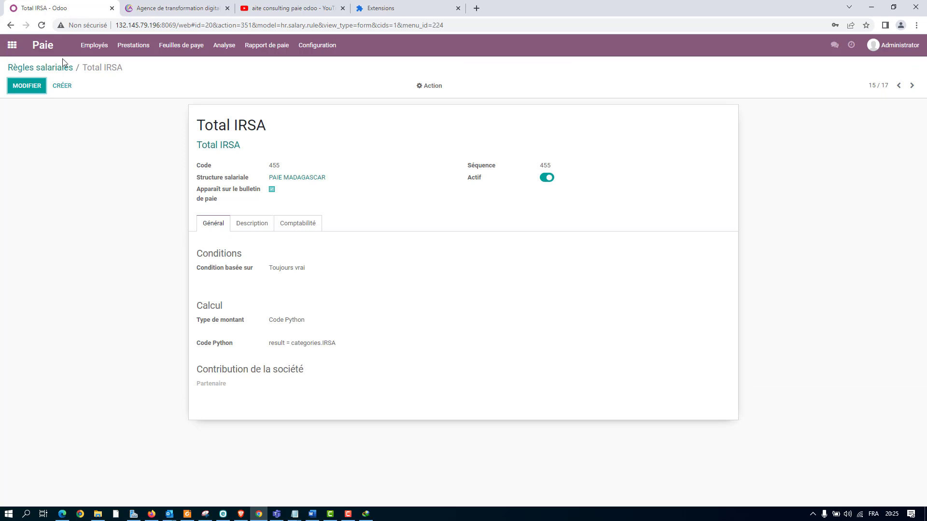
click(10, 25)
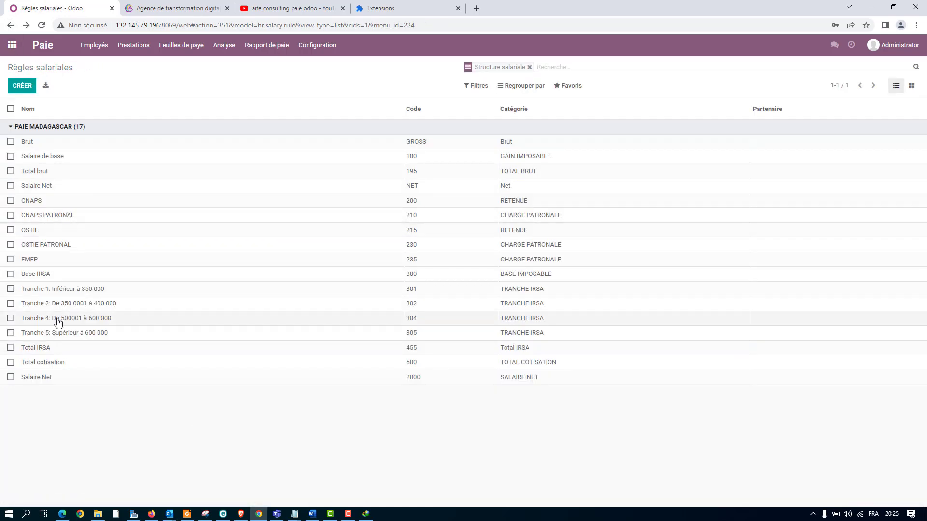
click(62, 332)
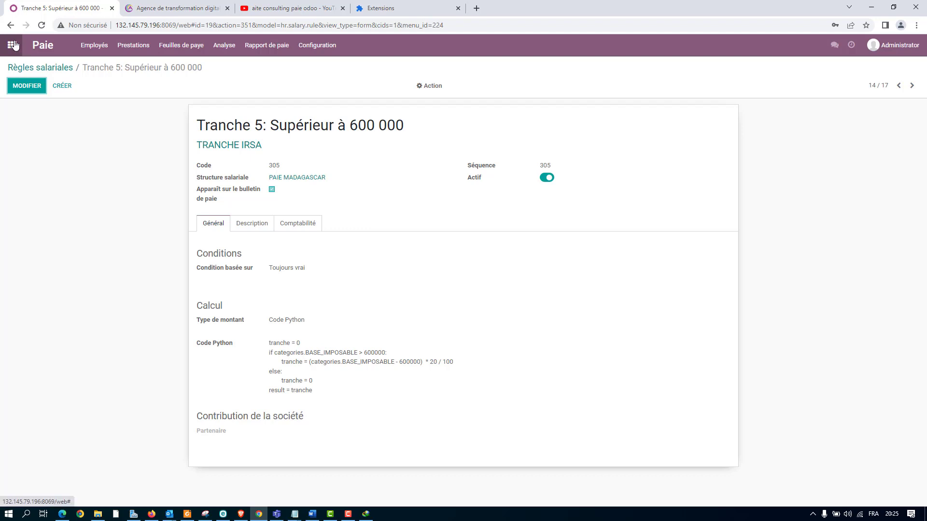
click(5, 26)
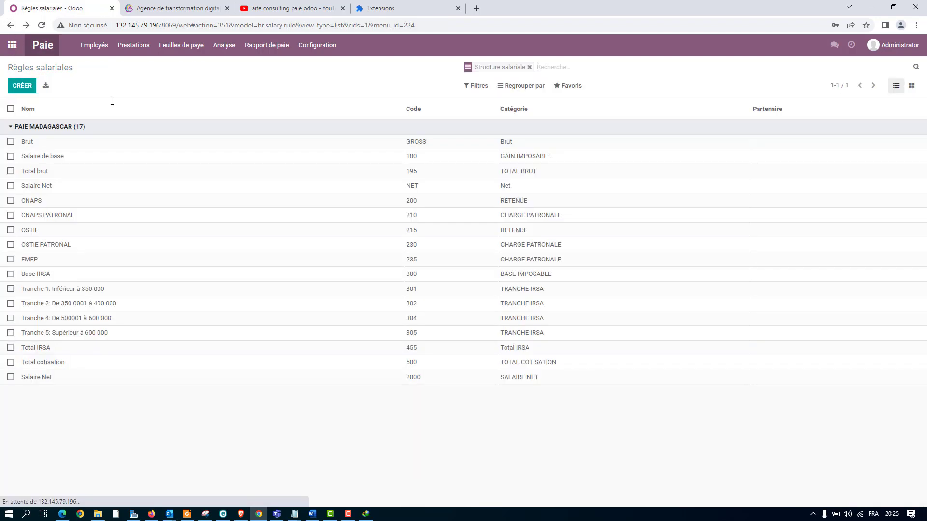
click(46, 245)
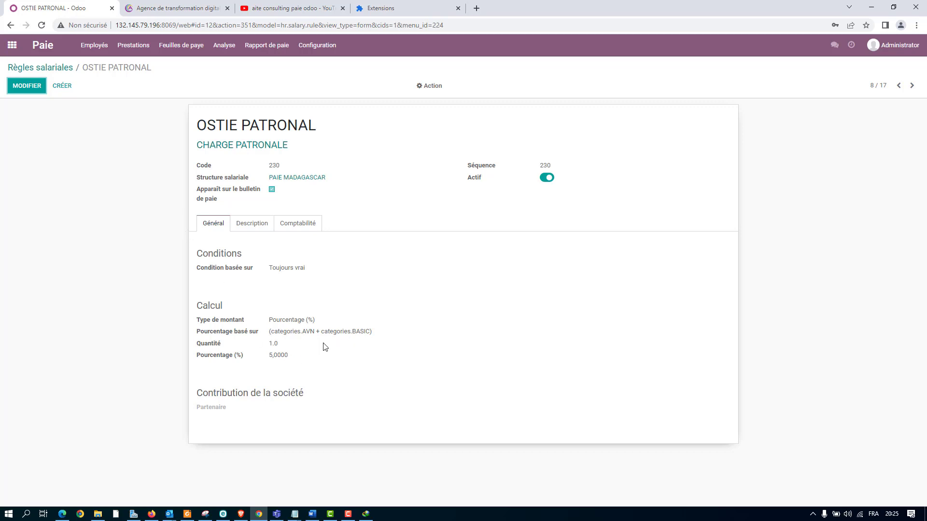
click(8, 27)
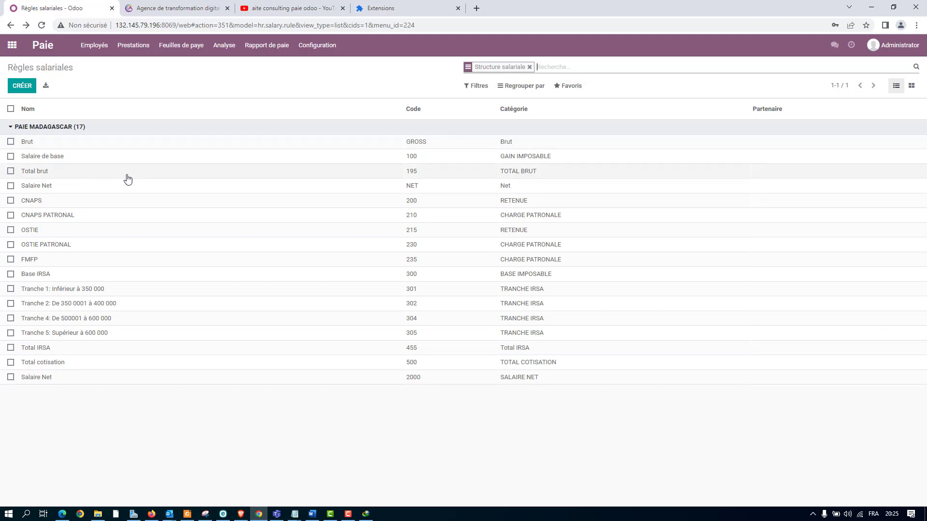
View the employee list in the Paie app and again in the separate Employés app.
click(326, 45)
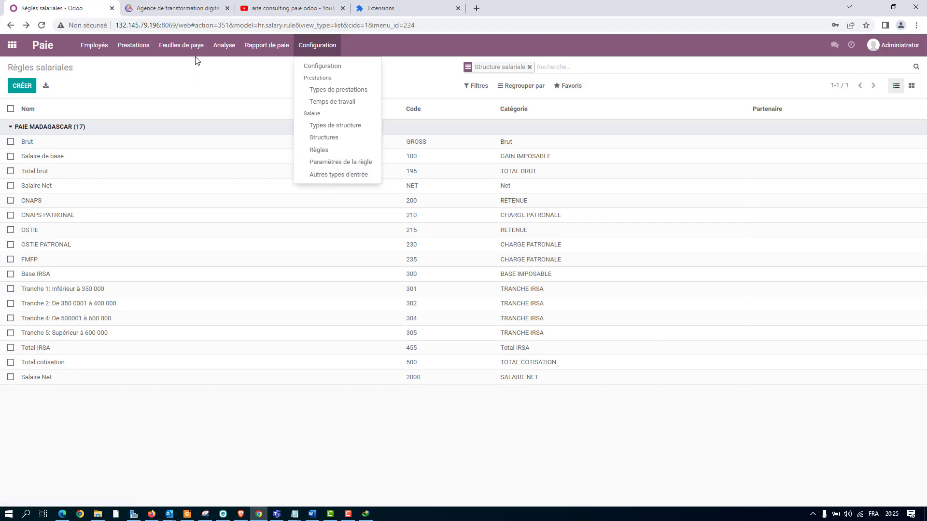
mouse_move(85, 45)
click(98, 67)
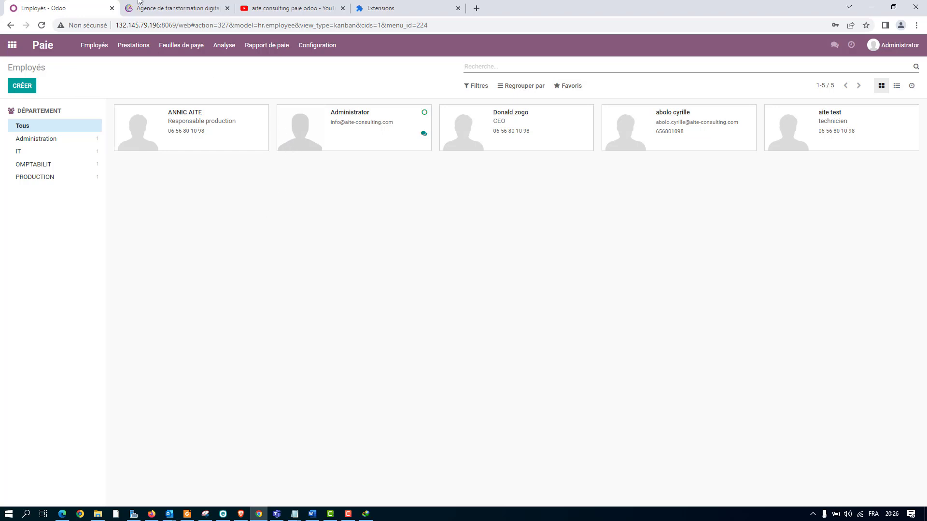
click(10, 47)
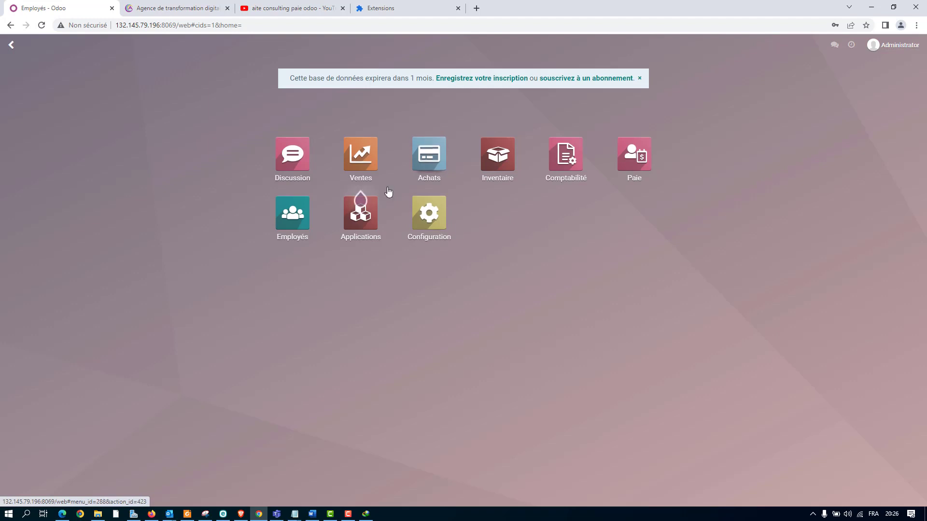
click(292, 213)
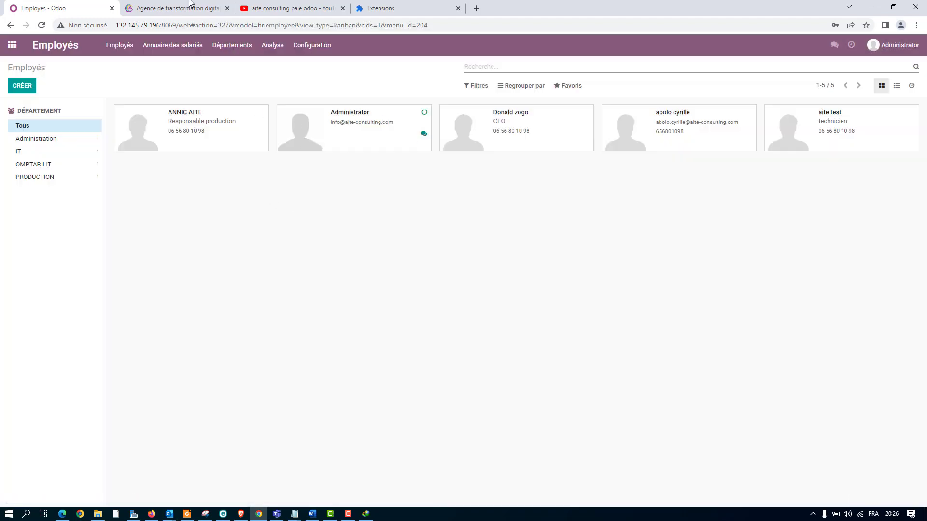
Return to the employee list in the Paie app.
click(12, 47)
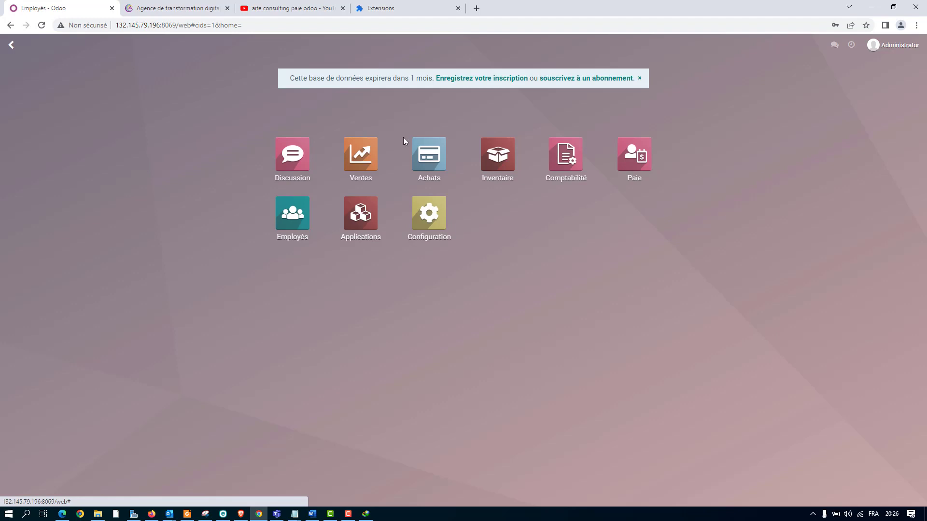
click(635, 173)
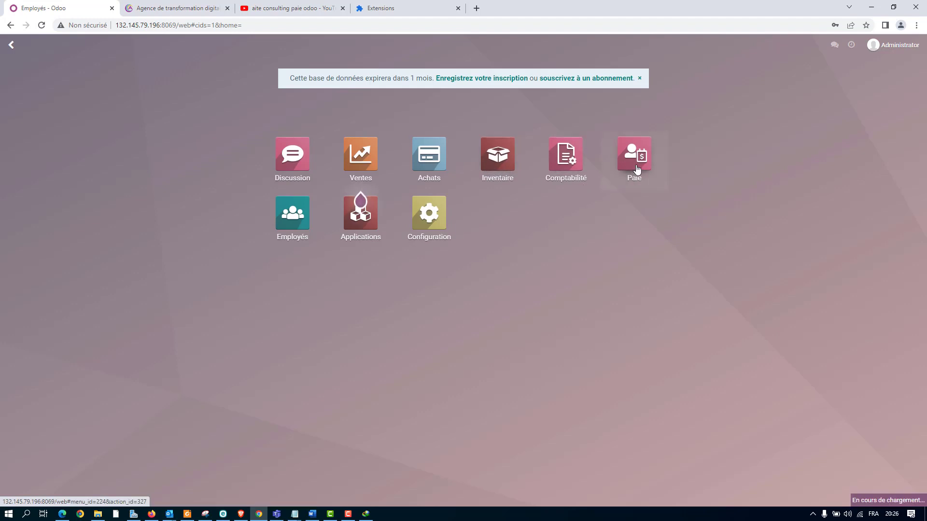
click(22, 85)
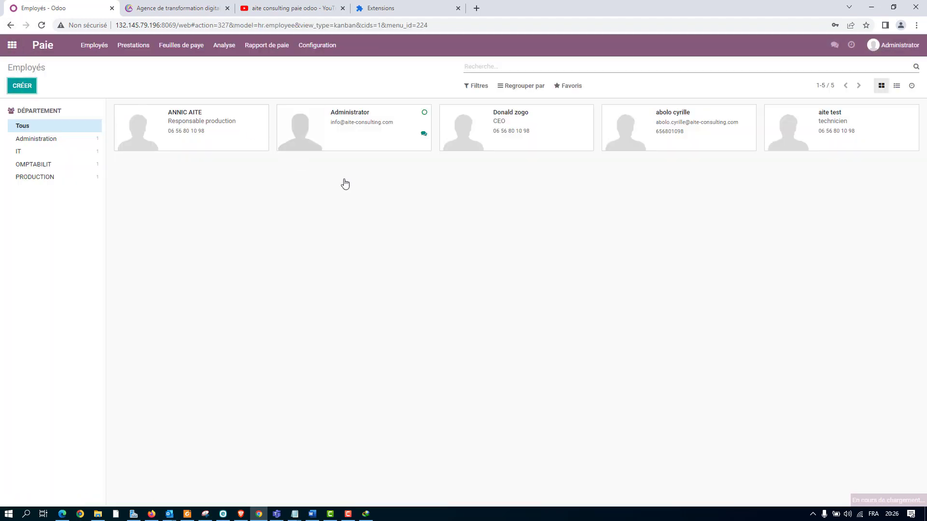
click(26, 67)
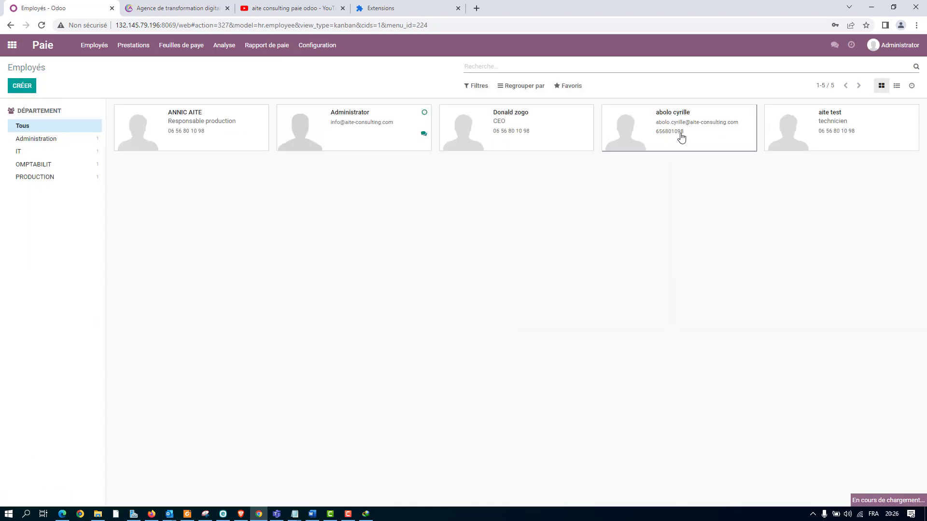
Open the IT department employee's record for editing and display that employee's contracts.
click(681, 138)
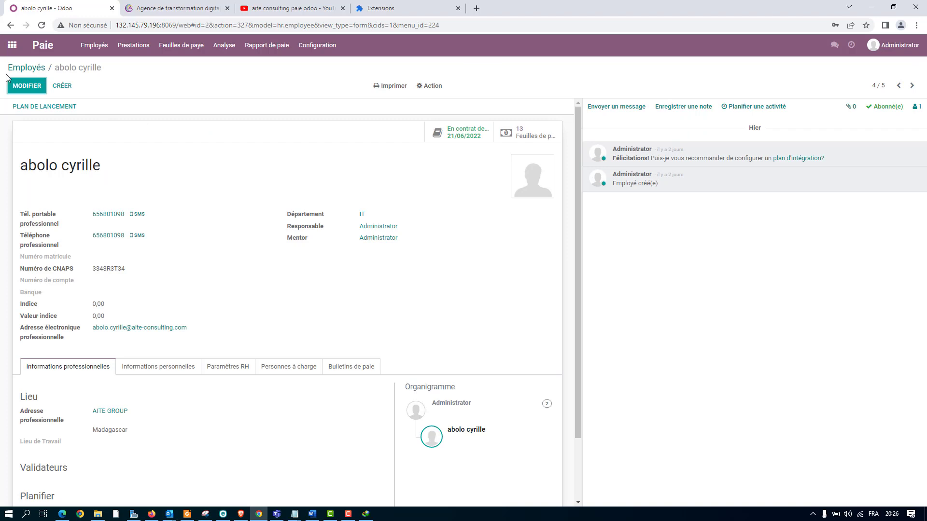
click(15, 86)
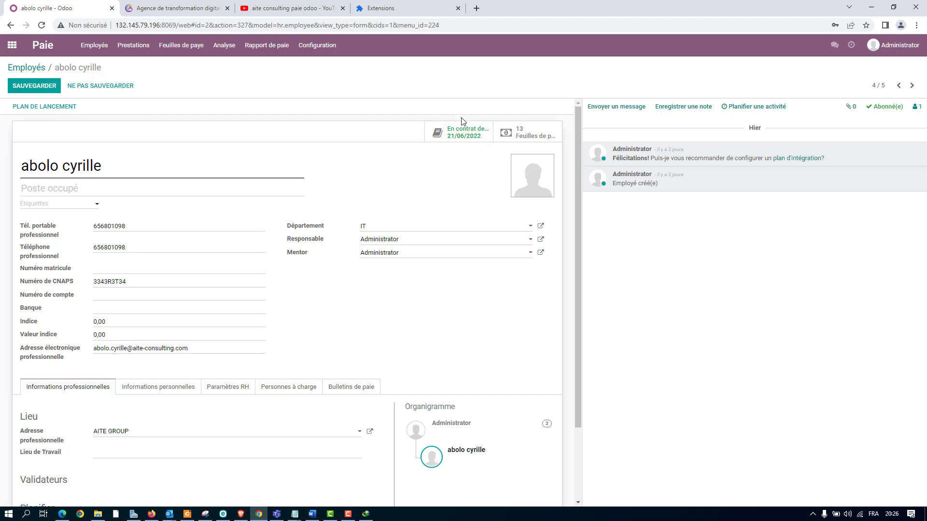
click(467, 138)
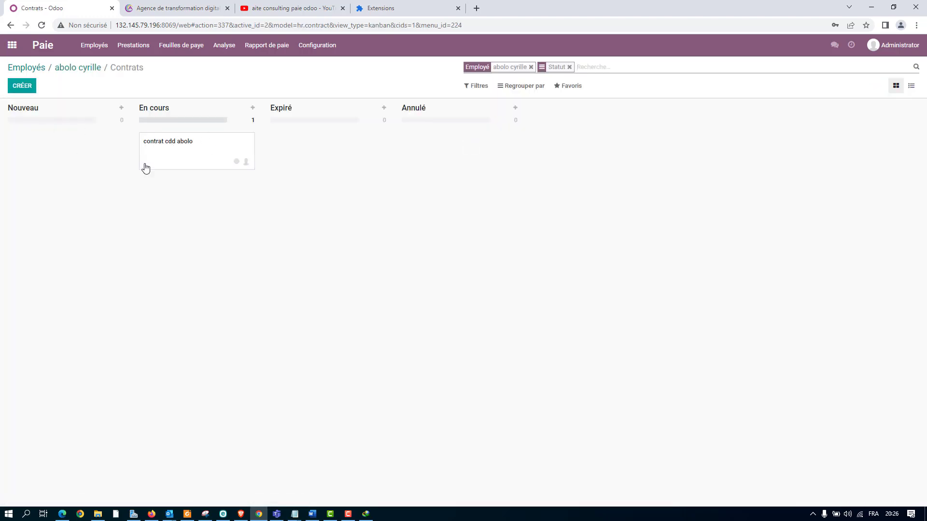
View the salary information of the IT employee's running contract, and return to the employee list in the Paie app.
click(173, 151)
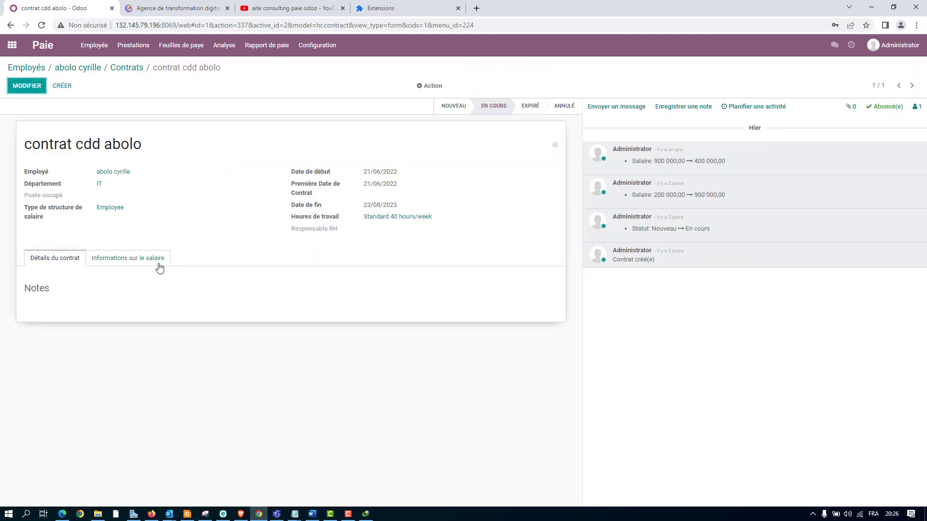
click(160, 267)
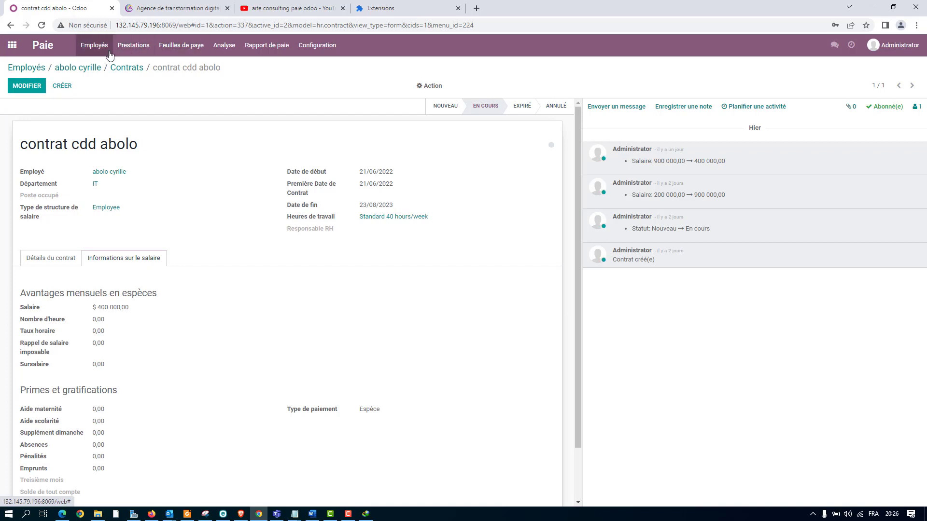
click(11, 45)
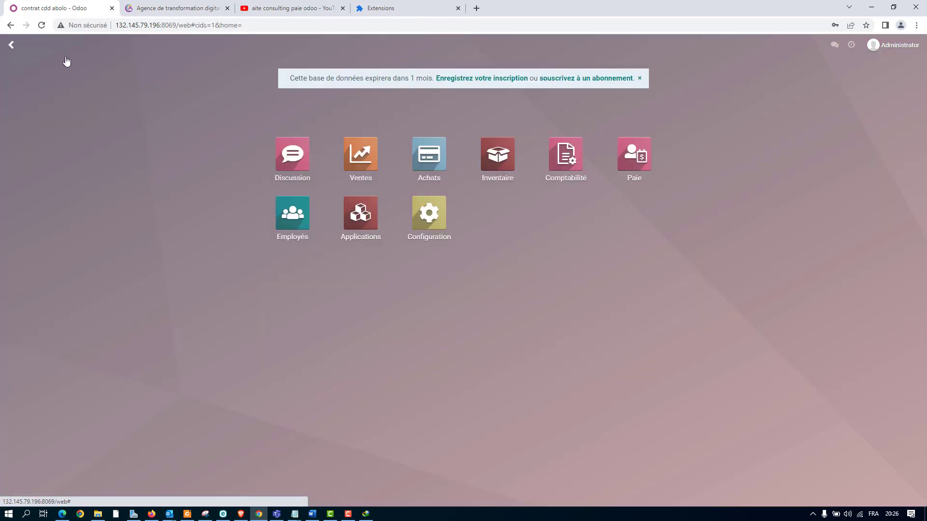
click(634, 156)
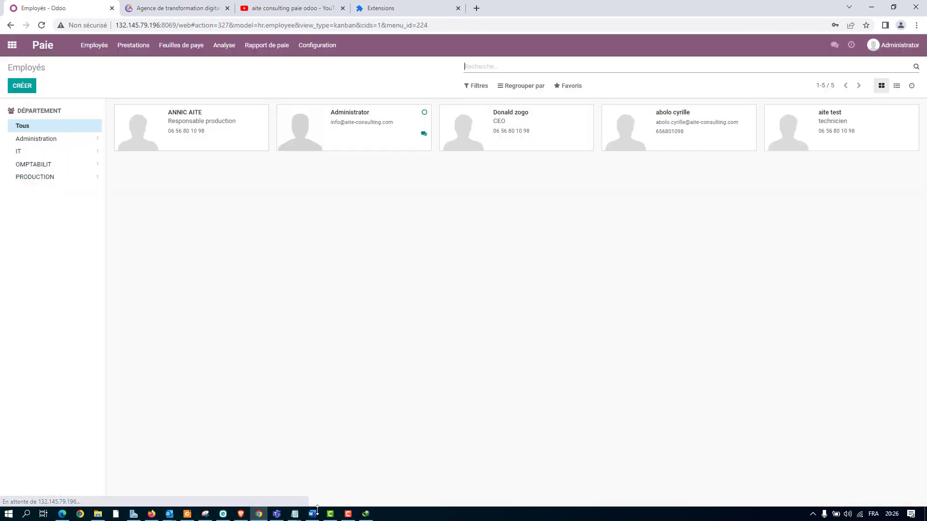
Review the PRESENTATION PAIE outline in Word down to Génération des bulletins, and return to the Odoo employee list in Chrome.
click(316, 510)
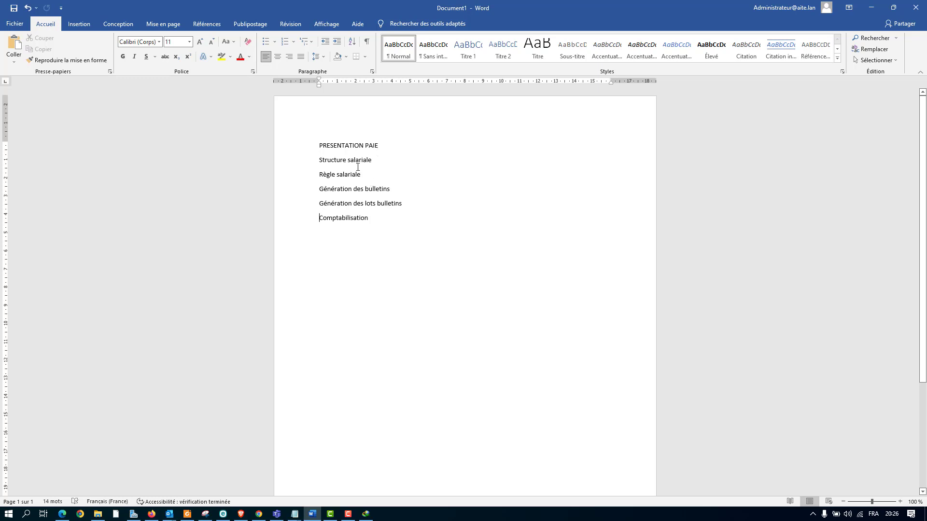
drag(367, 177, 317, 145)
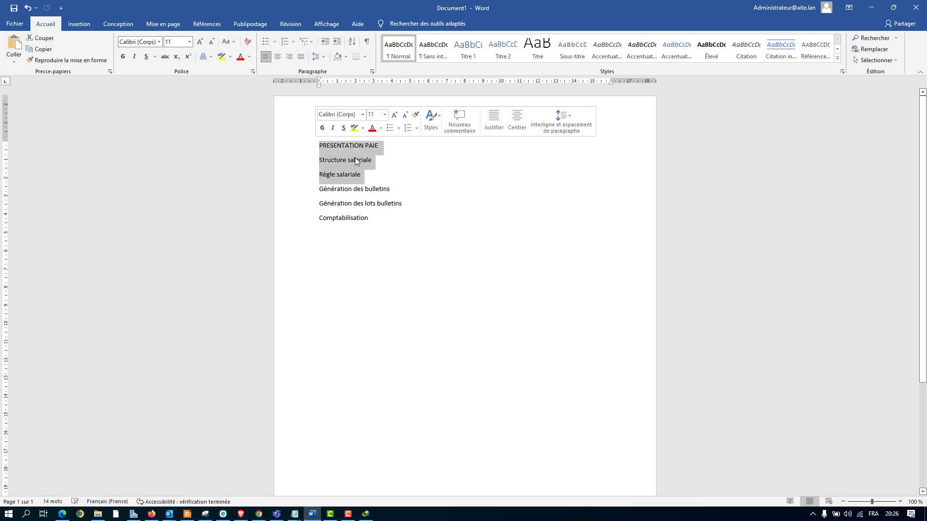
click(382, 189)
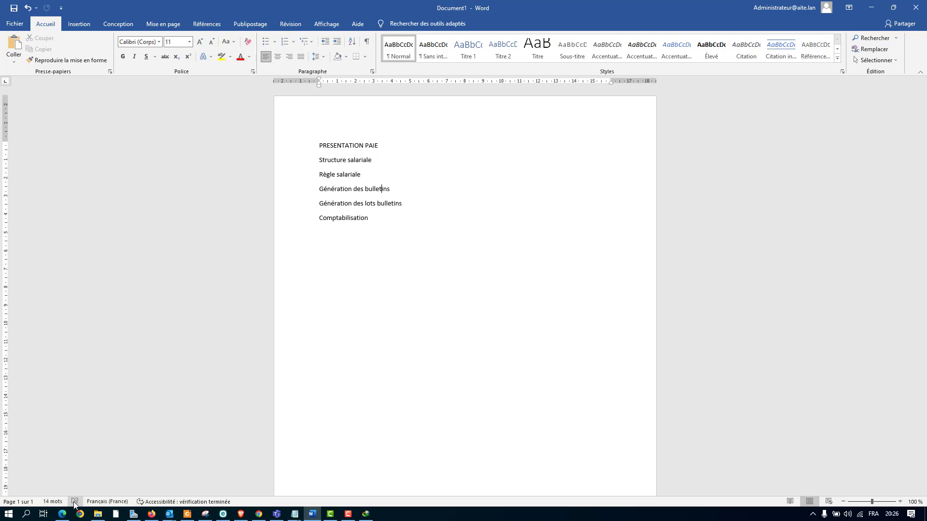
click(62, 514)
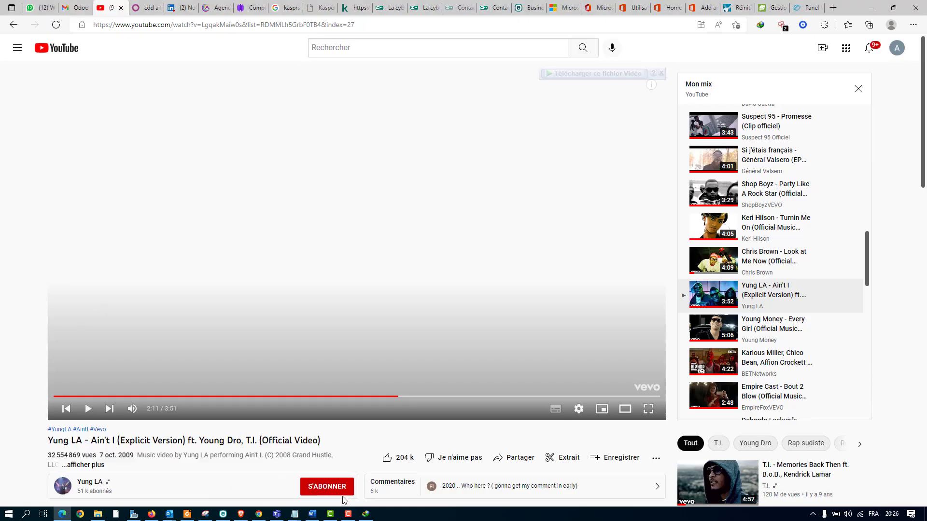
click(259, 514)
click(158, 8)
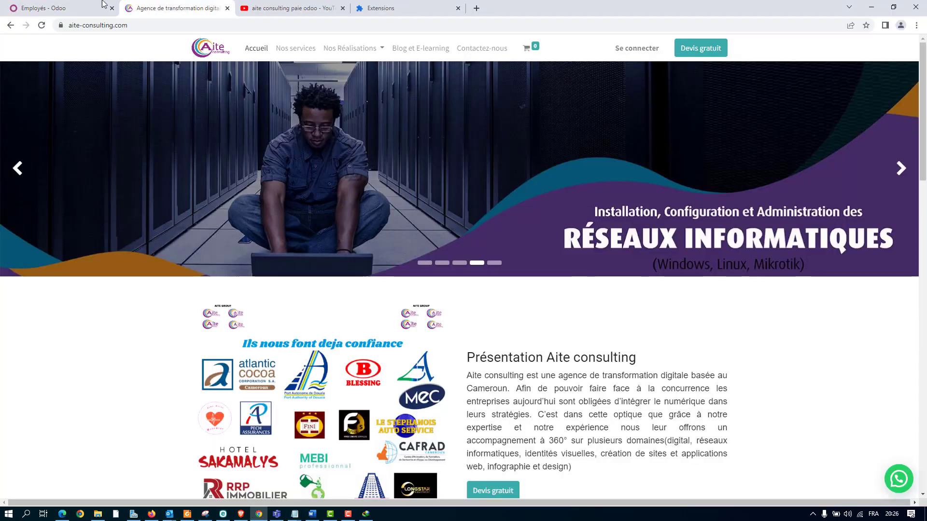
click(83, 8)
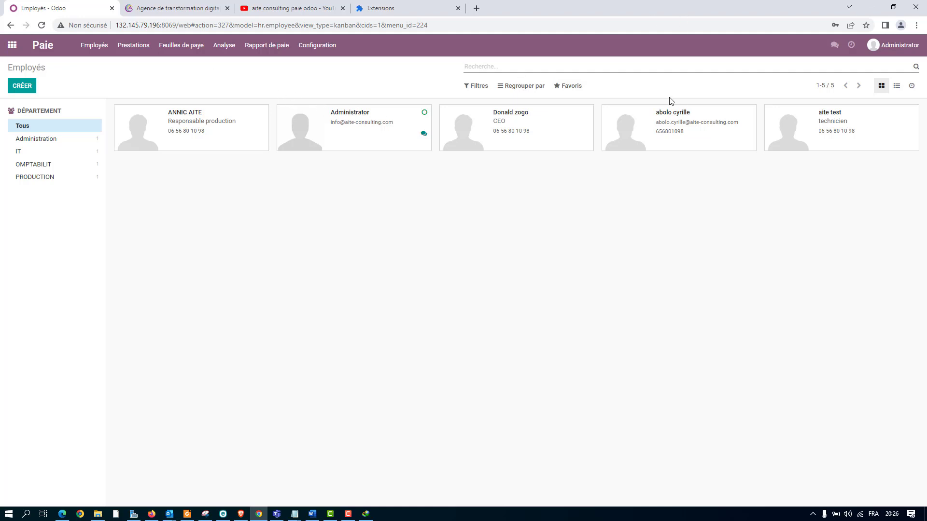
Create a new employee payslip and select the IT department employee for it.
click(185, 49)
click(198, 77)
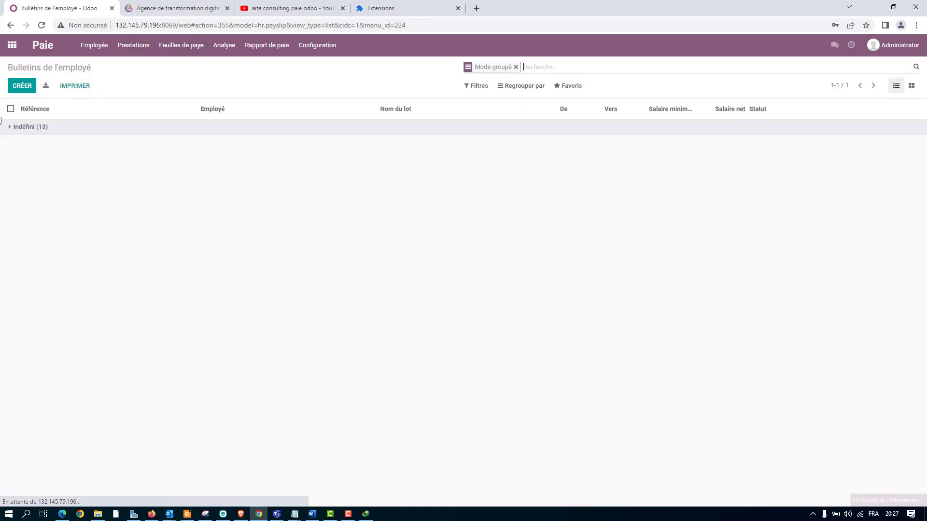
click(13, 90)
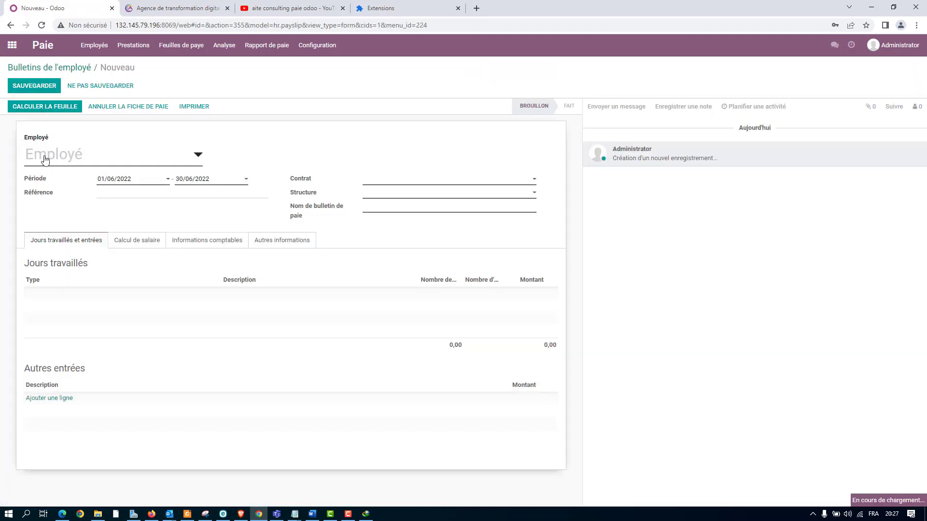
click(48, 157)
click(70, 212)
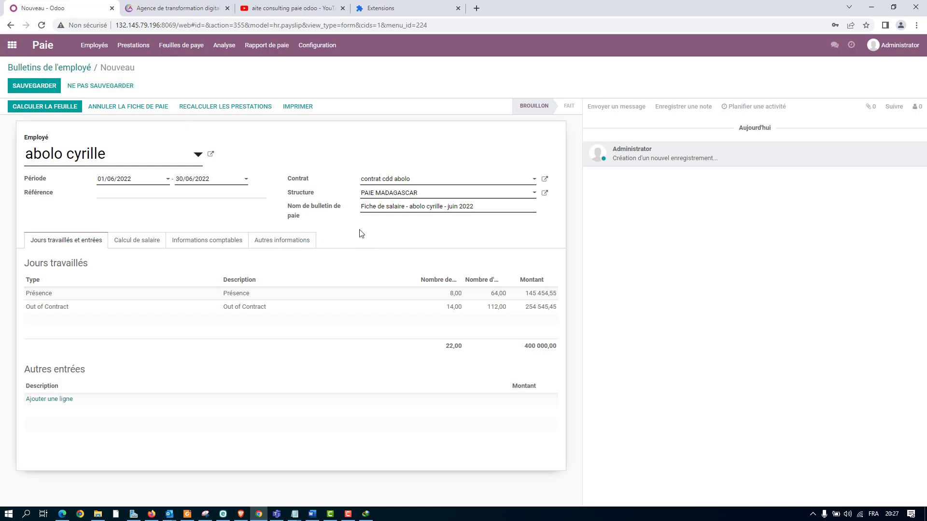
Check the structure choices of the payslip, keeping PAIE MADAGASCAR, and calculate and save the sheet.
click(402, 193)
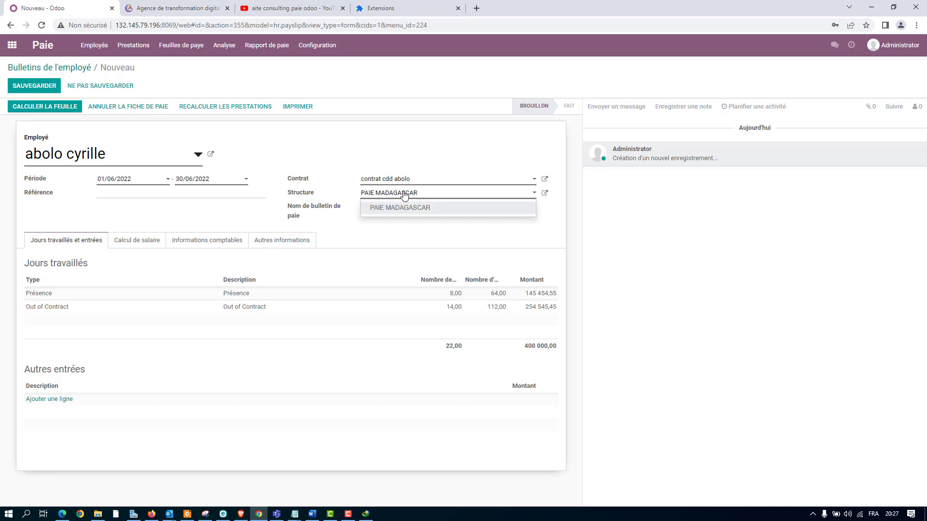
click(152, 221)
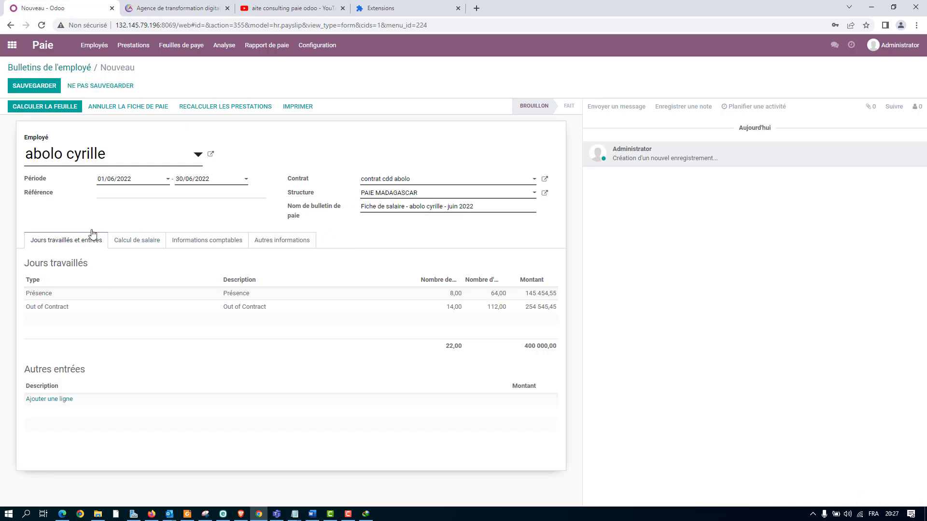
click(53, 112)
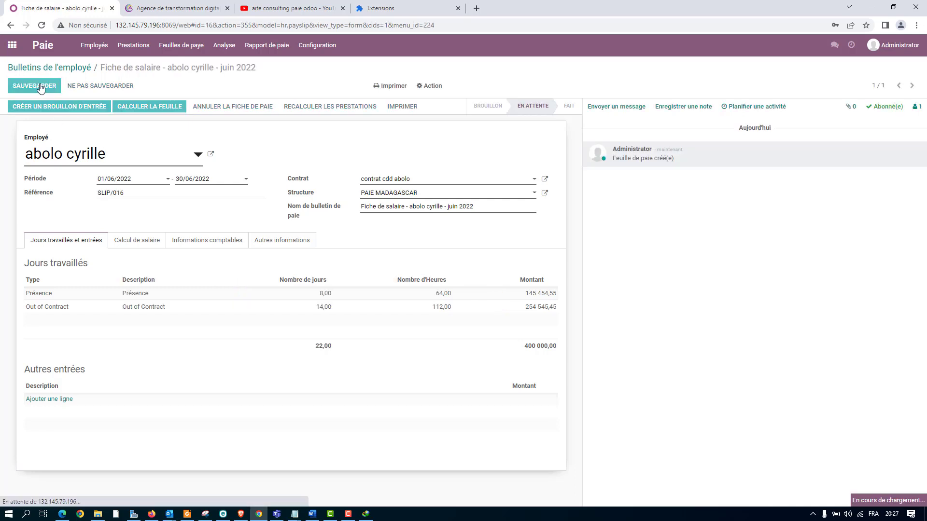
Print the payslip with the BULLETIN DE PAIE MADAGASCAR report and open the downloaded PDF.
click(391, 87)
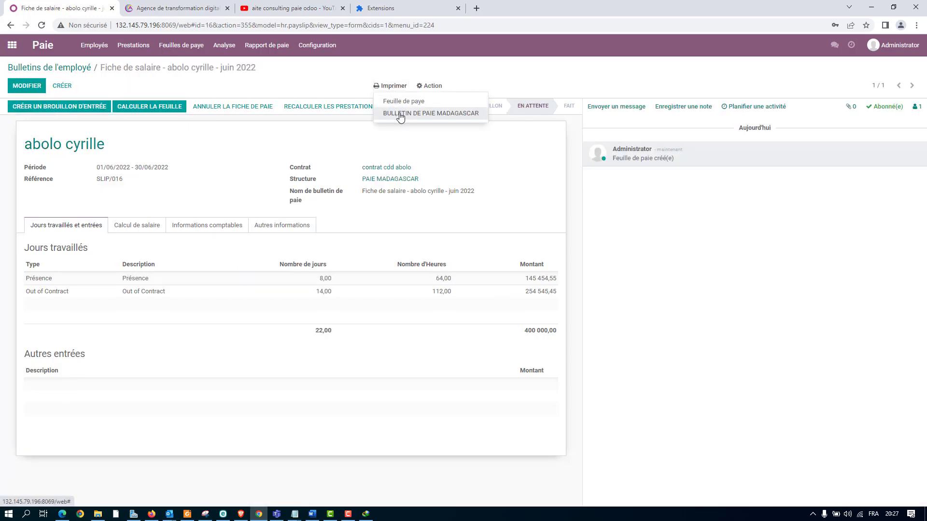
click(399, 118)
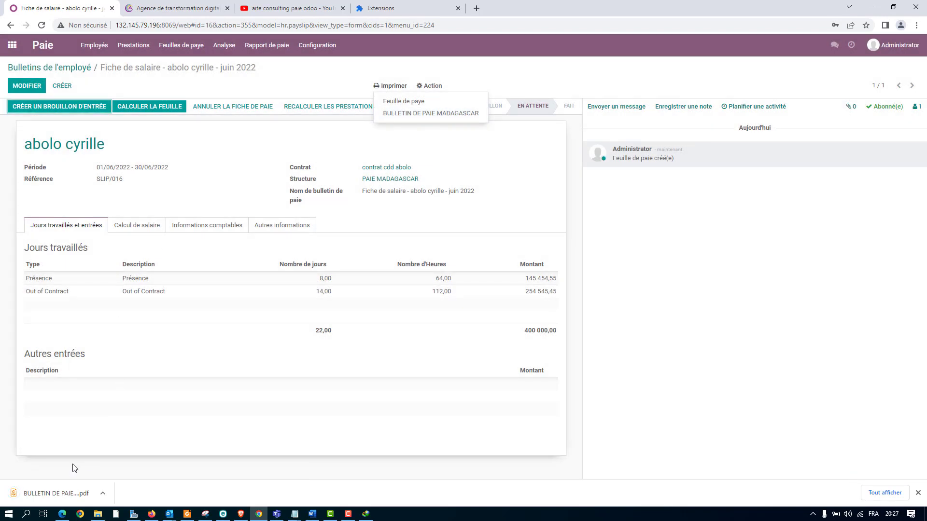
click(64, 482)
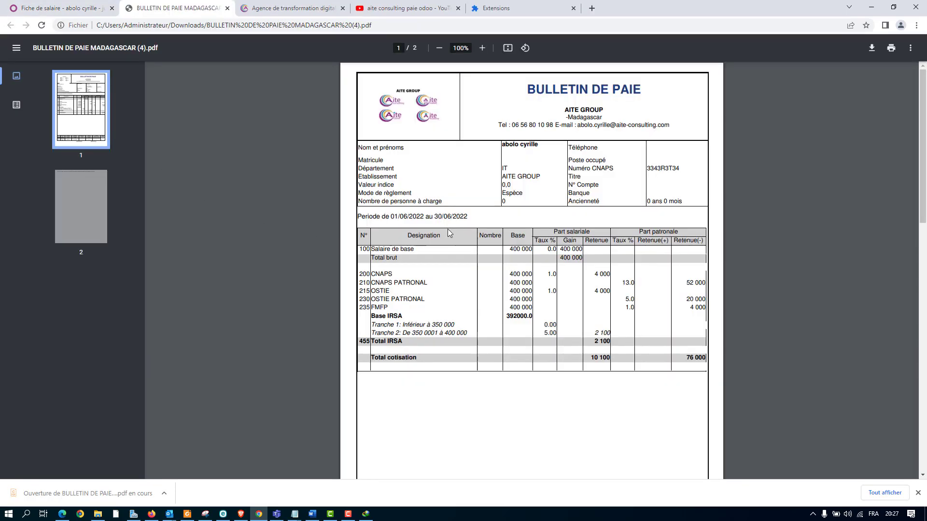
Examine the payslip PDF at 150% zoom, covering the employee details, contribution lines, IRSA brackets and the cumulative and net pay table.
scroll(449, 229, down, 6)
scroll(452, 230, down, 1)
scroll(454, 227, up, 7)
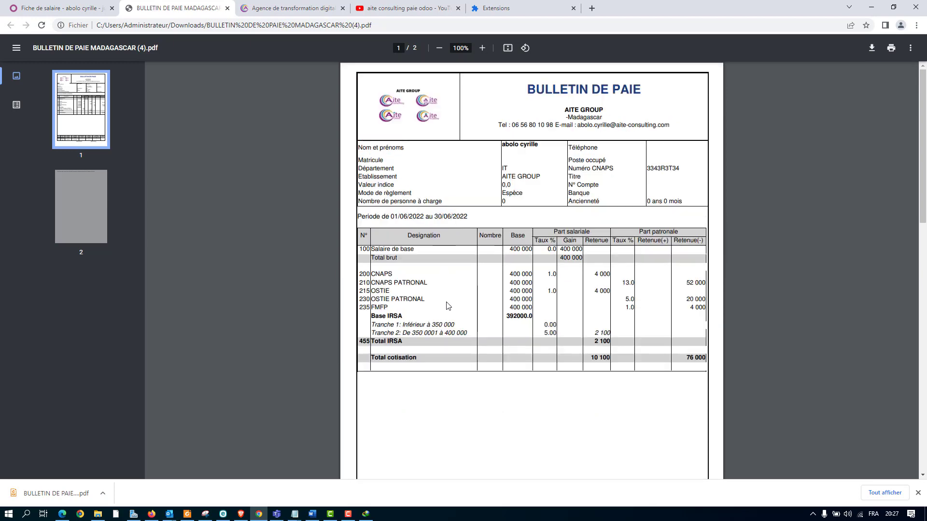
scroll(448, 306, up, 3)
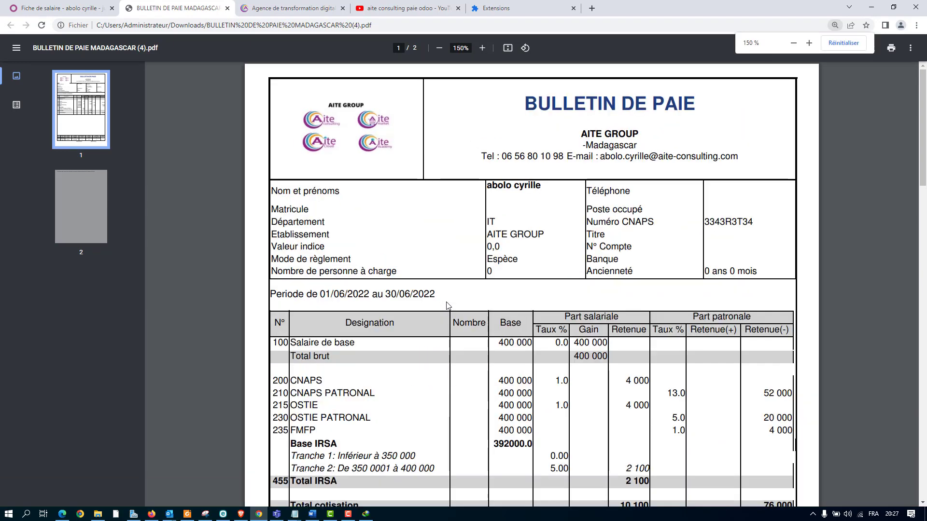
scroll(549, 65, down, 2)
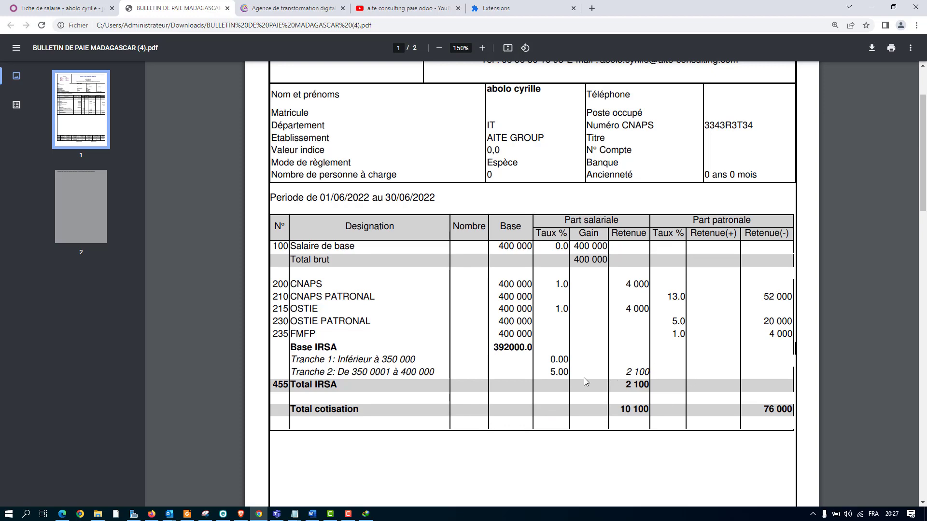
scroll(574, 410, down, 2)
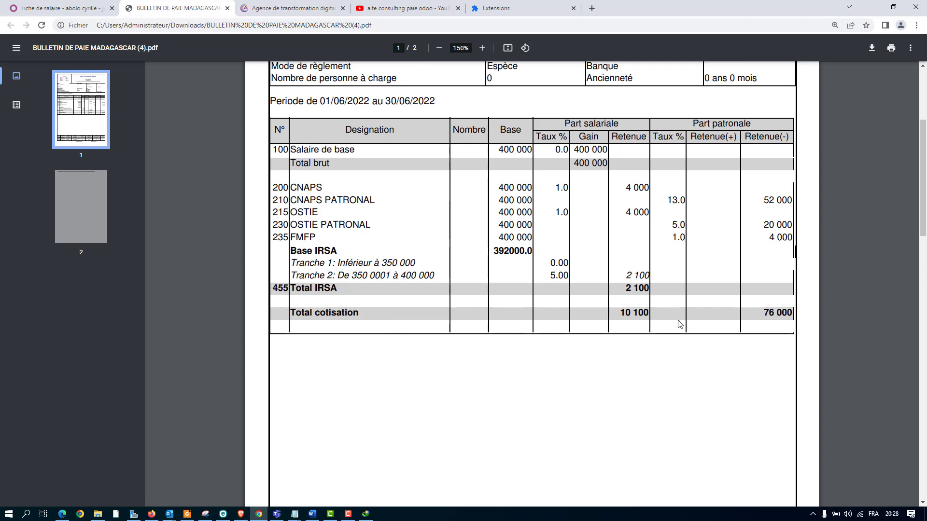
scroll(680, 324, down, 2)
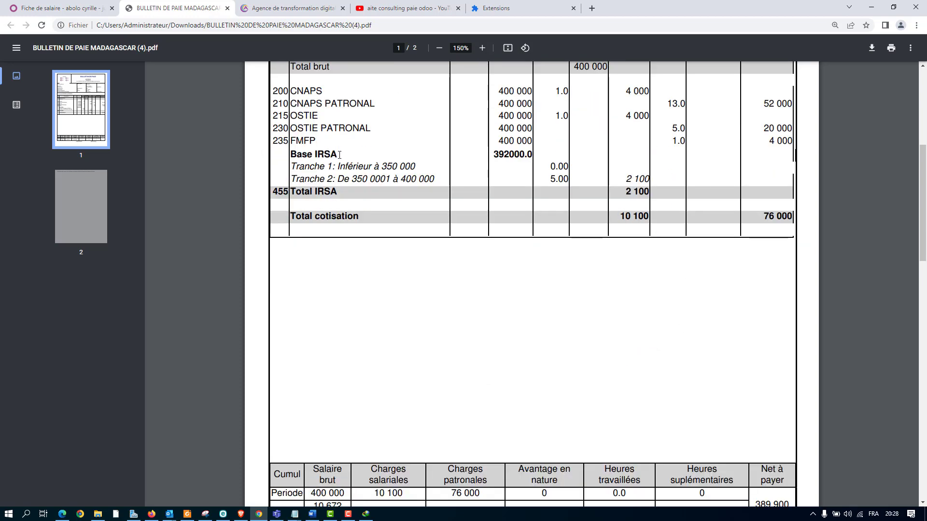
scroll(515, 156, up, 1)
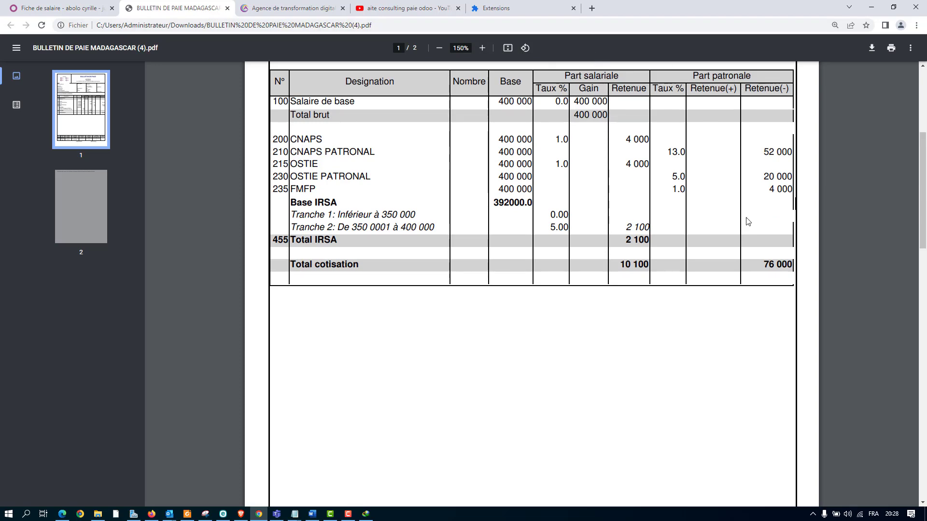
scroll(569, 248, down, 5)
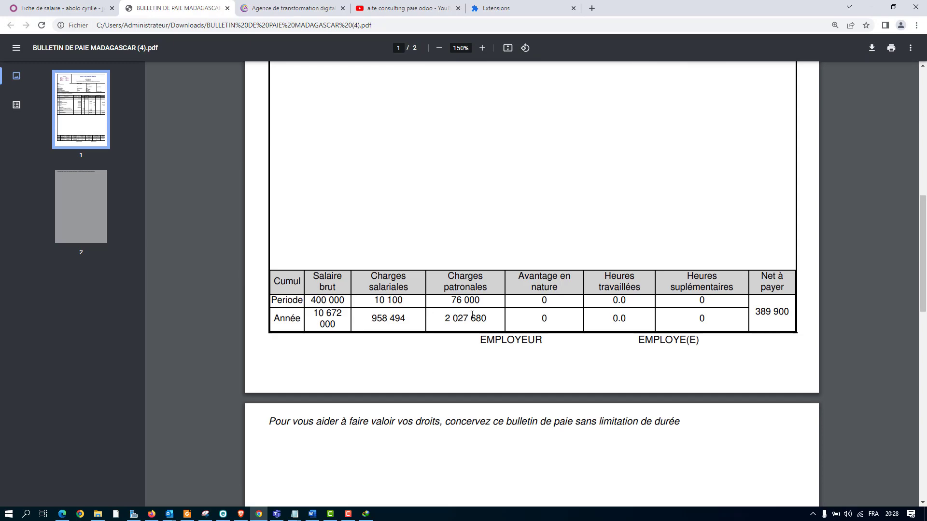
scroll(468, 306, up, 3)
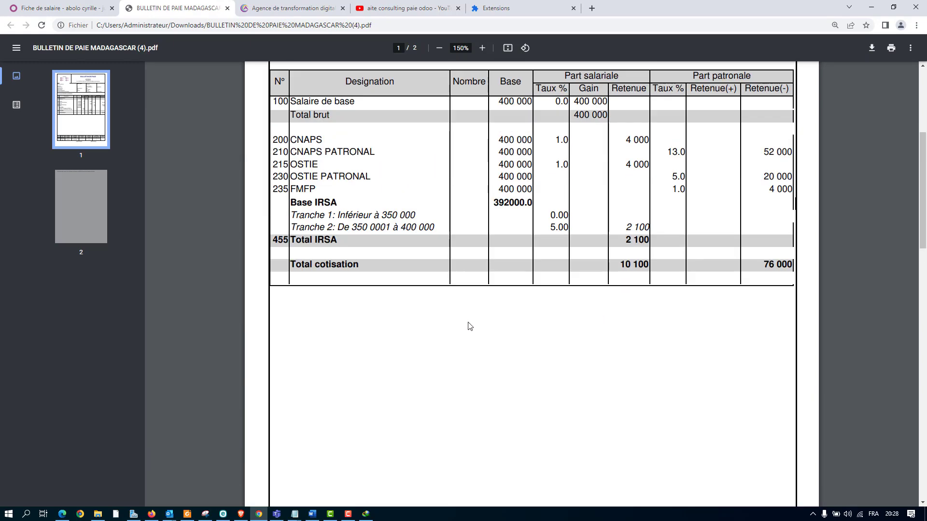
scroll(461, 321, up, 1)
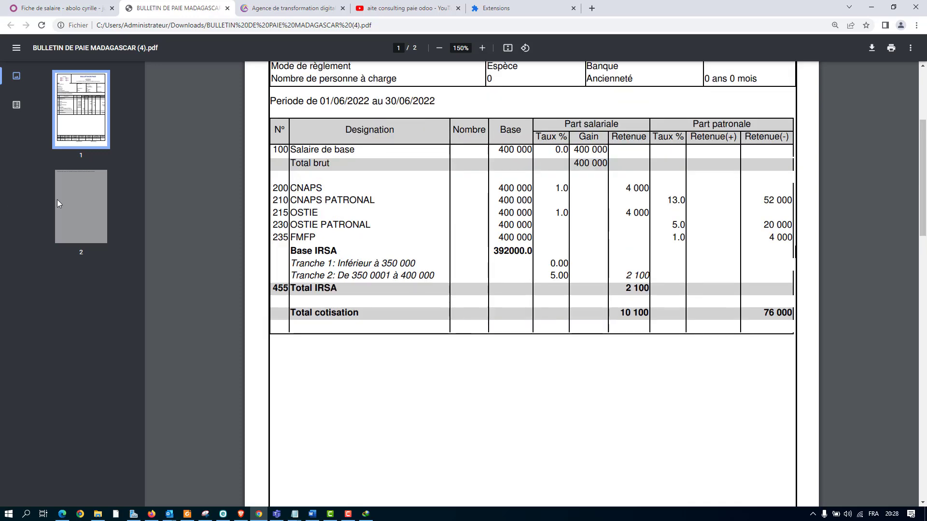
scroll(339, 281, down, 8)
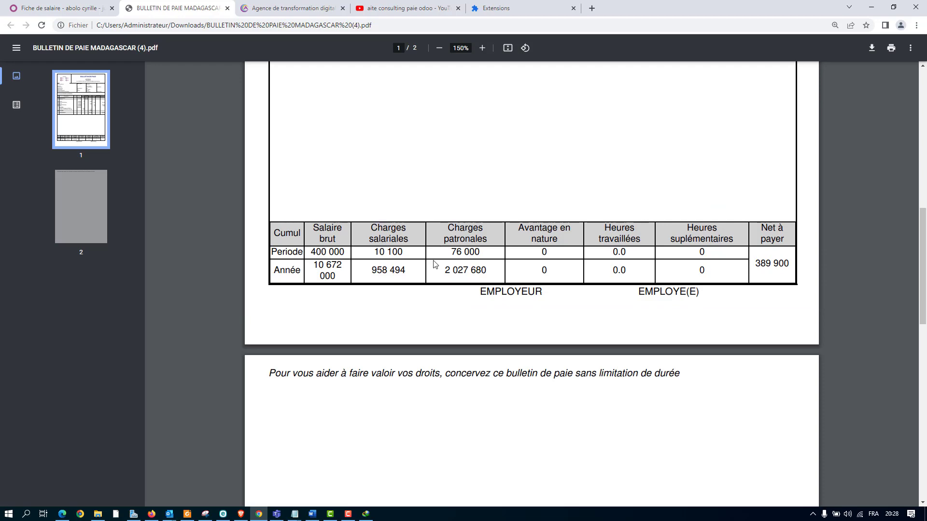
scroll(593, 266, up, 6)
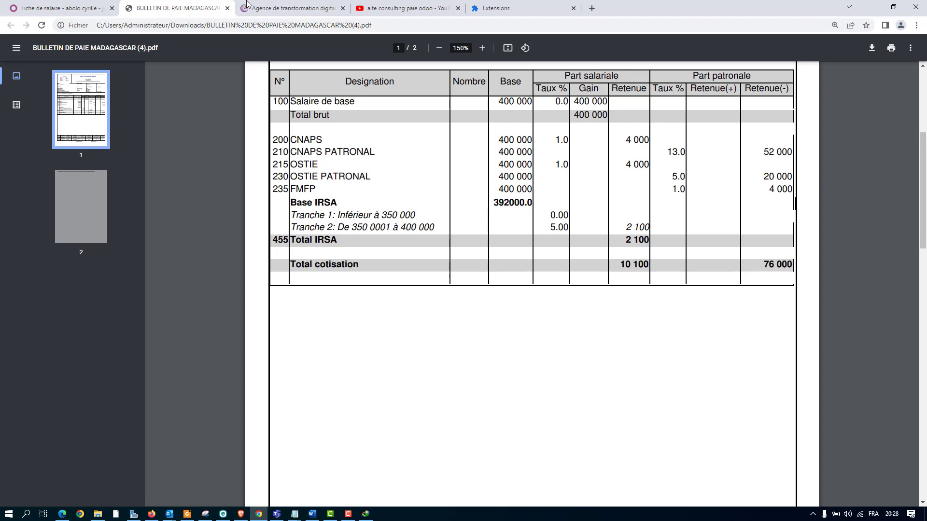
Create the draft accounting entry for the payslip in Odoo, and open and post that entry from its accounting information.
click(83, 5)
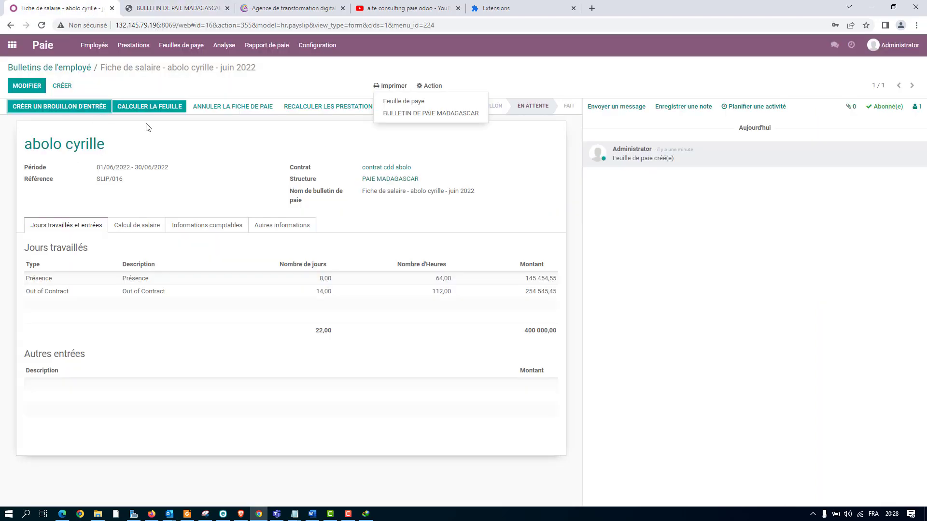
click(58, 107)
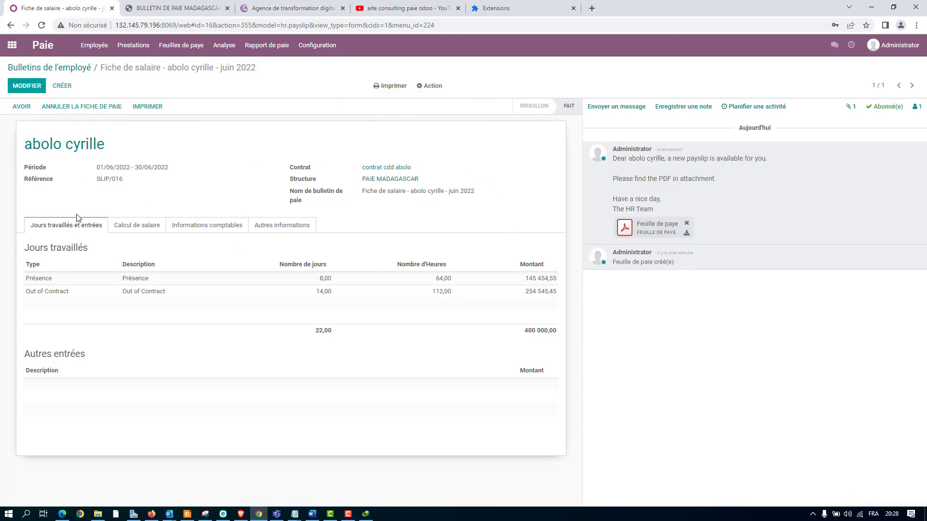
click(195, 225)
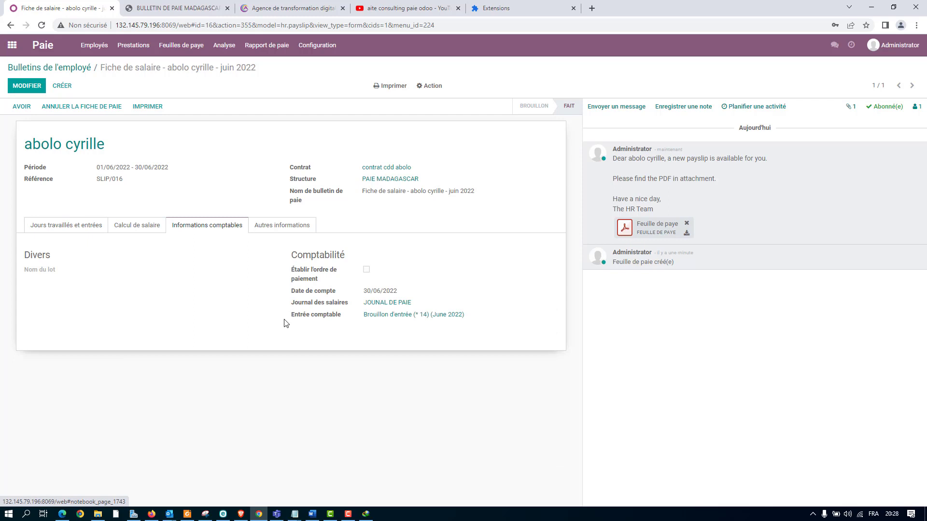
click(397, 318)
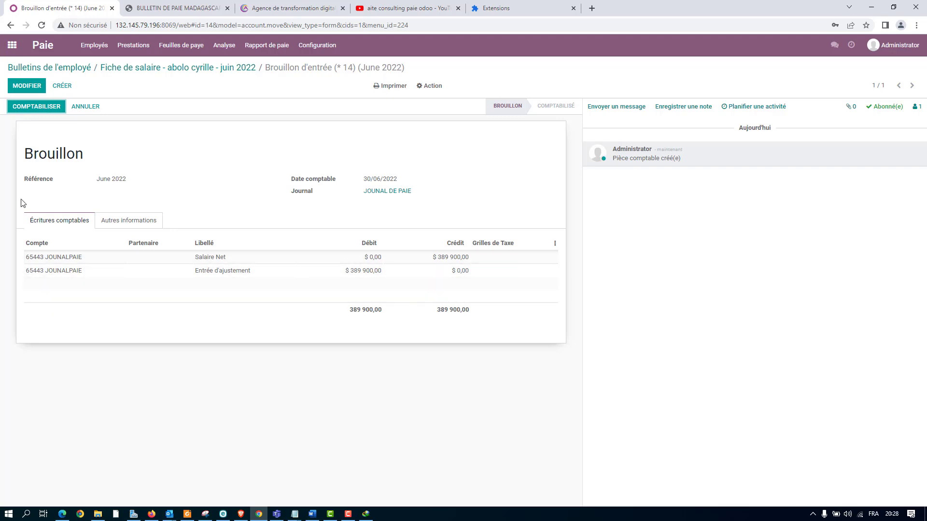
click(40, 109)
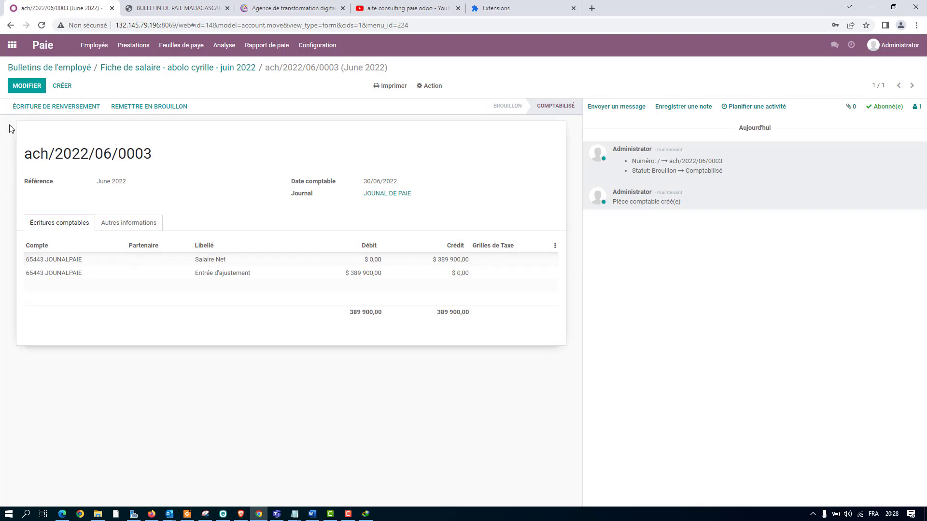
Leave the posted accounting entry and open the list of payslip batches in the payroll application.
click(146, 72)
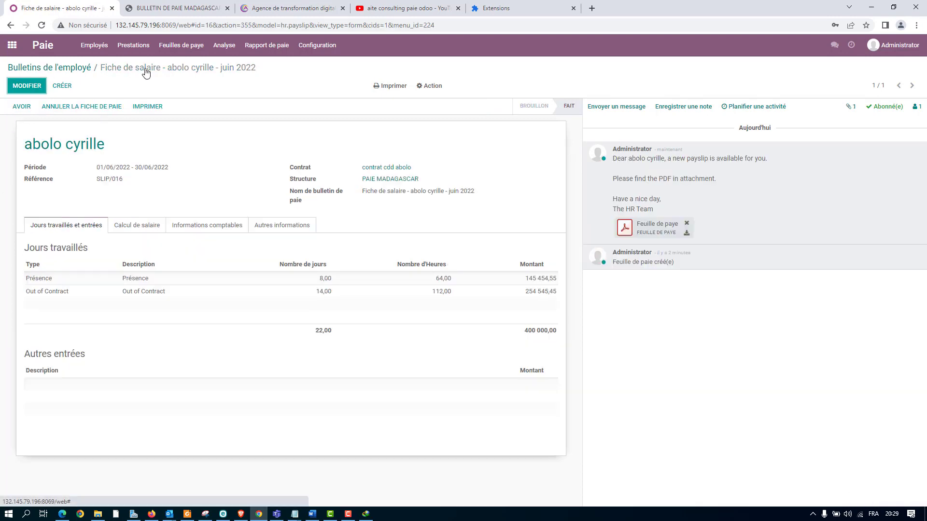
click(197, 46)
click(199, 80)
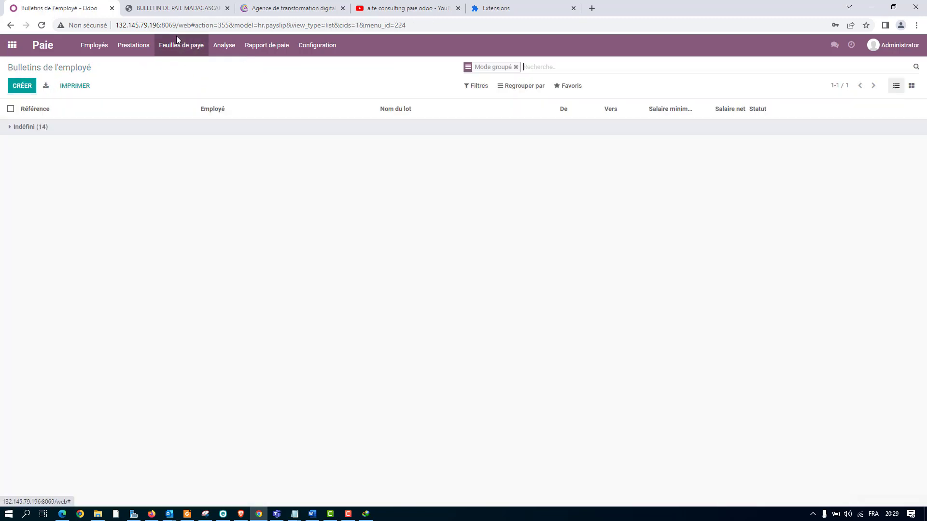
click(198, 47)
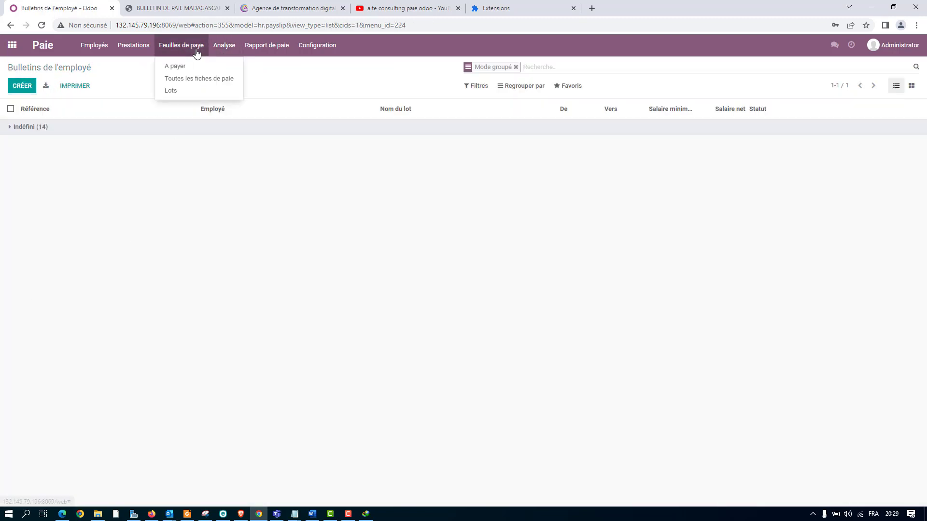
click(193, 91)
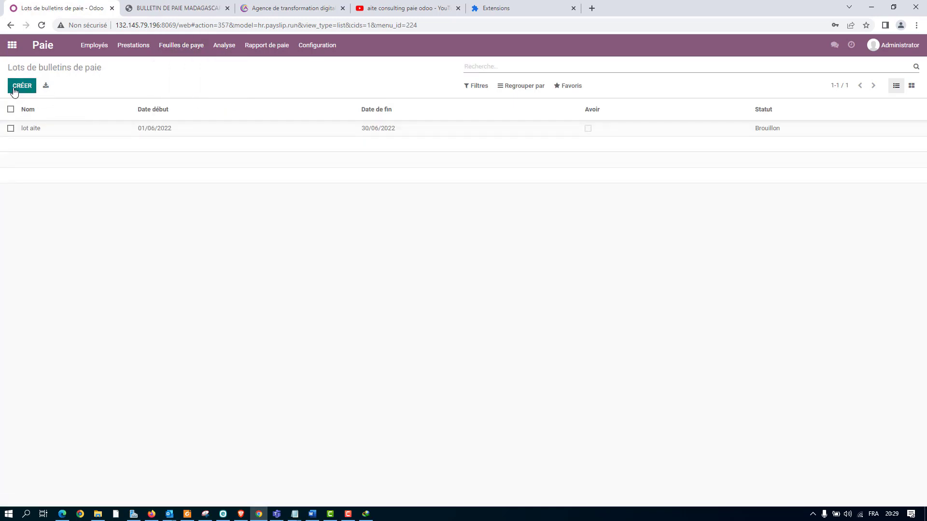
Create and save a payslip batch named "bulletins cadre juin", keeping the period 01/06/2022 to 30/06/2022.
click(29, 88)
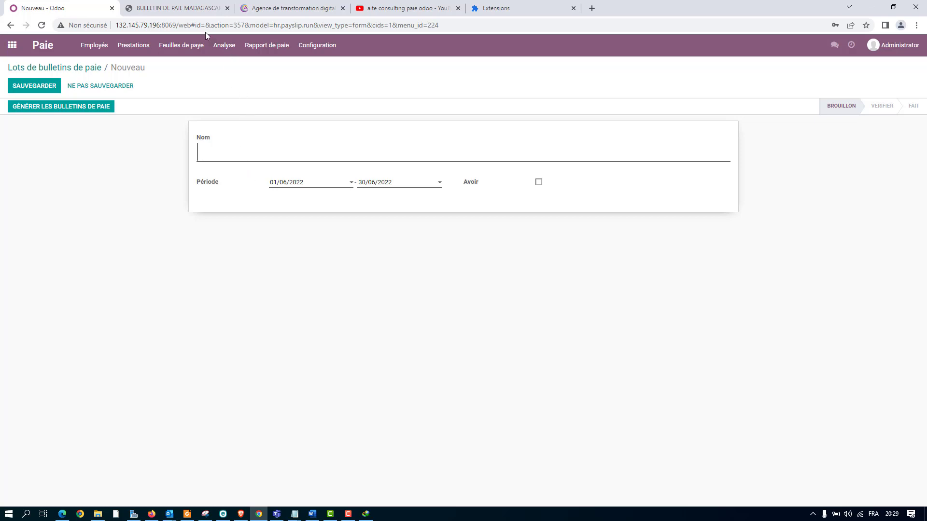
click(201, 45)
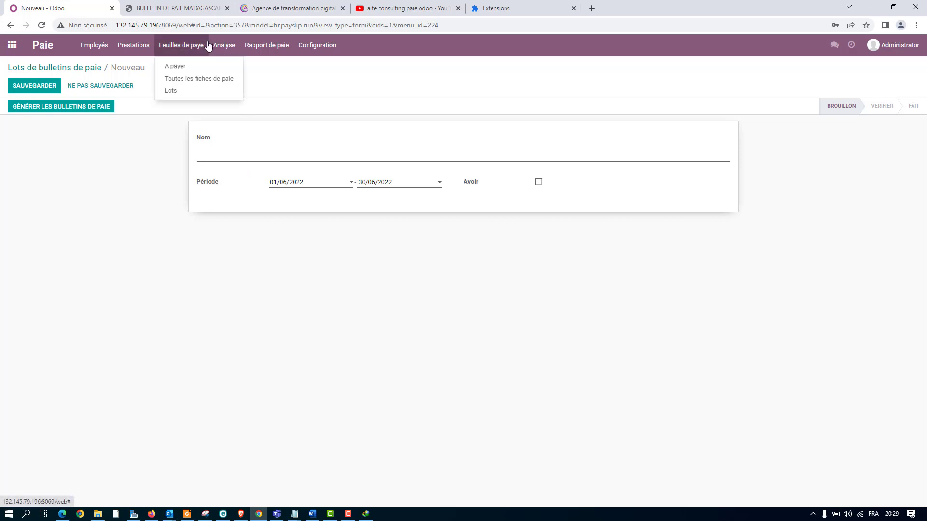
click(328, 157)
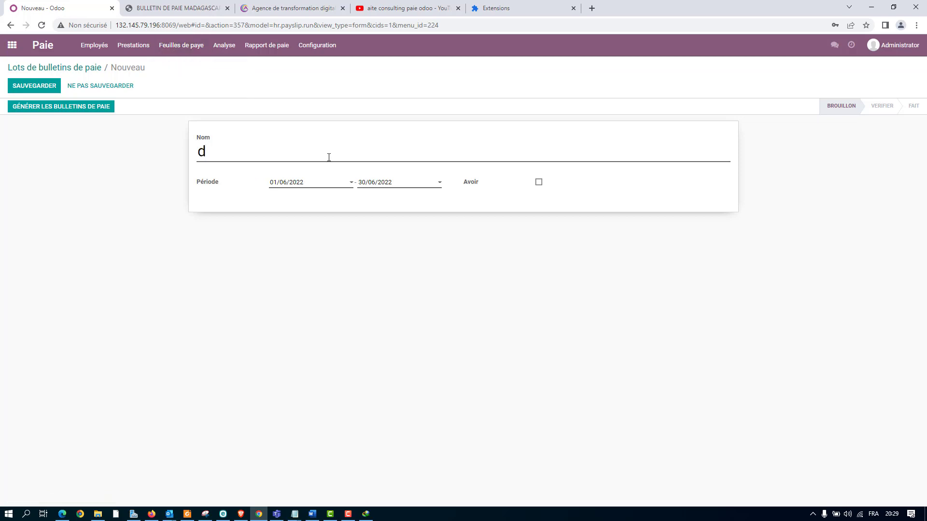
text(bullletin cadre juin)
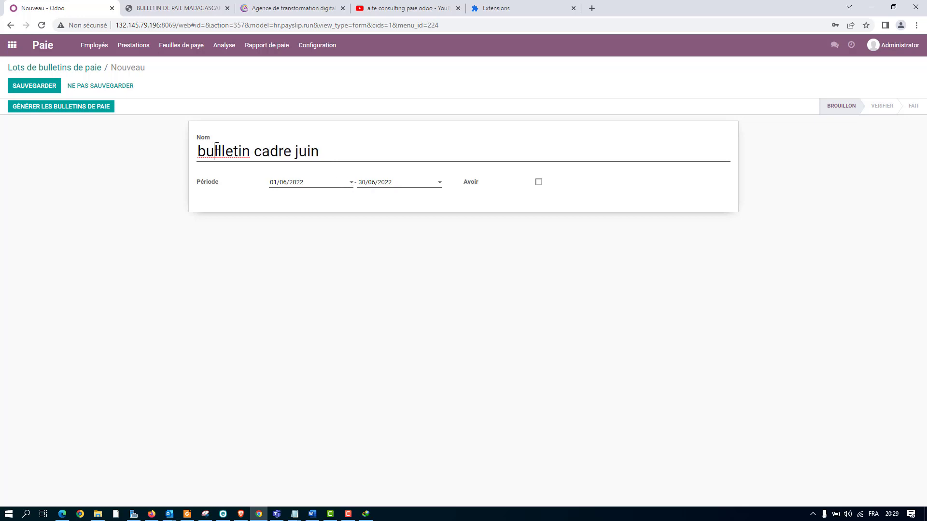
right_click(217, 150)
click(238, 165)
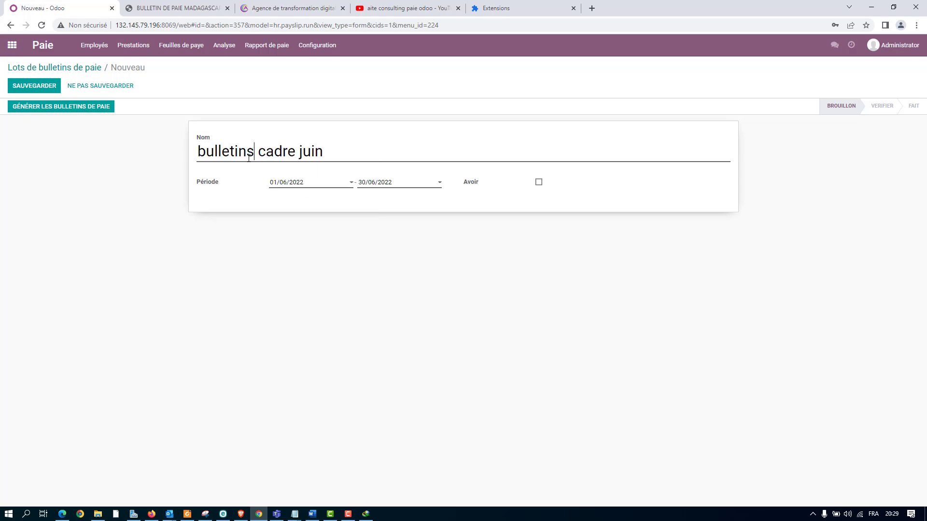
click(293, 183)
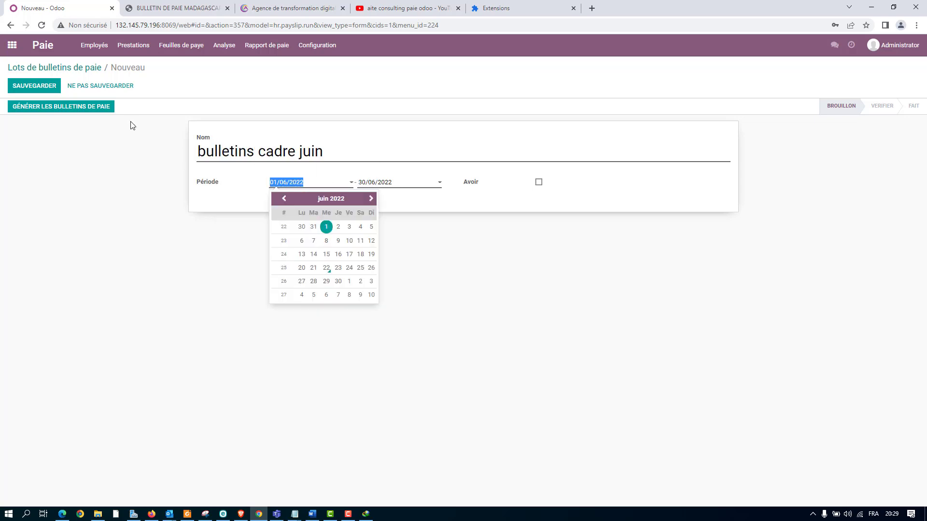
click(31, 86)
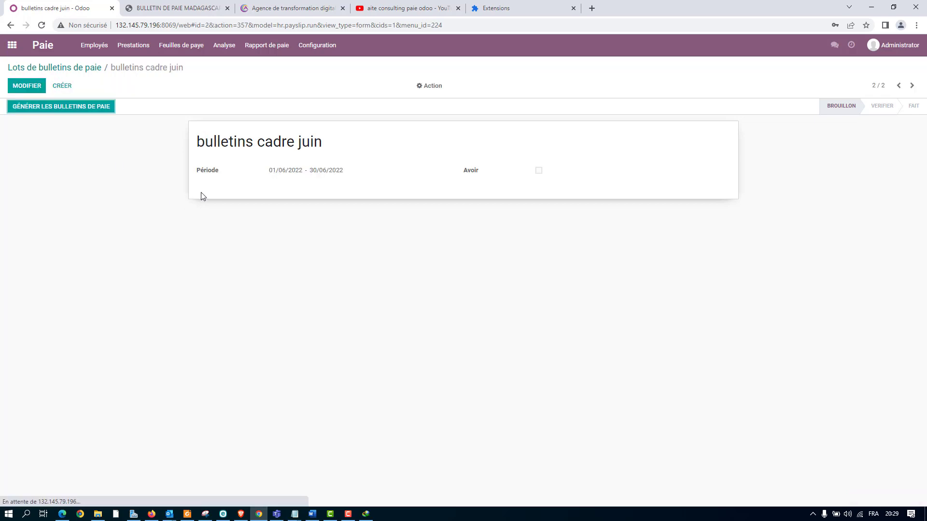
Generate the batch's payslips for both listed employees without a specific salary structure, and create the batch's draft accounting entry.
click(52, 107)
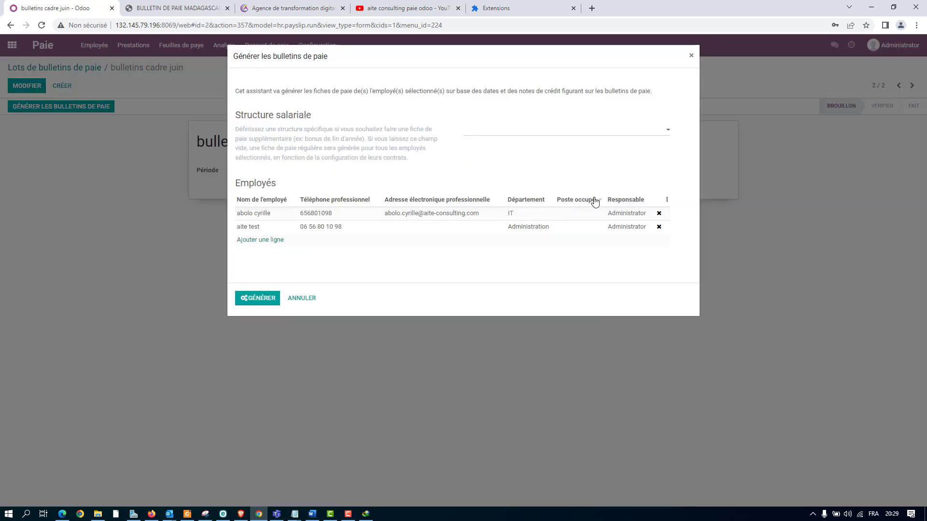
click(512, 145)
click(253, 299)
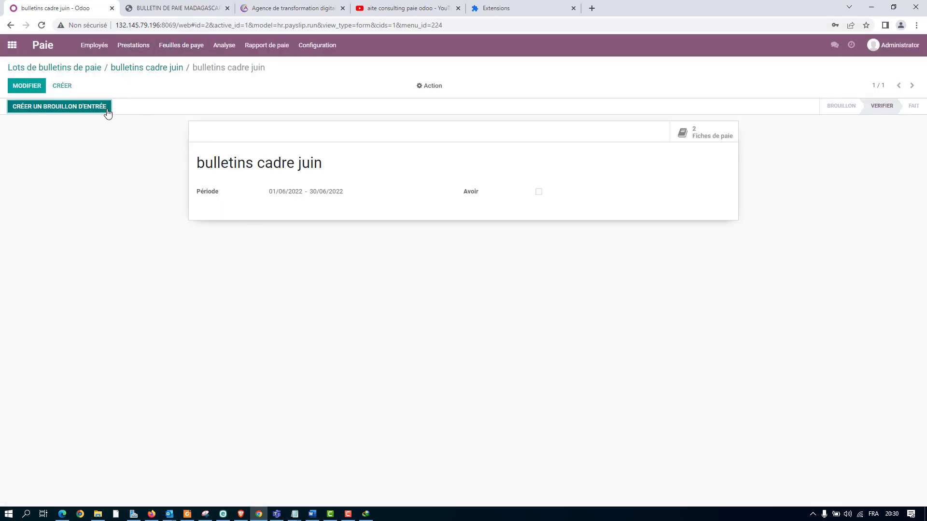
click(60, 107)
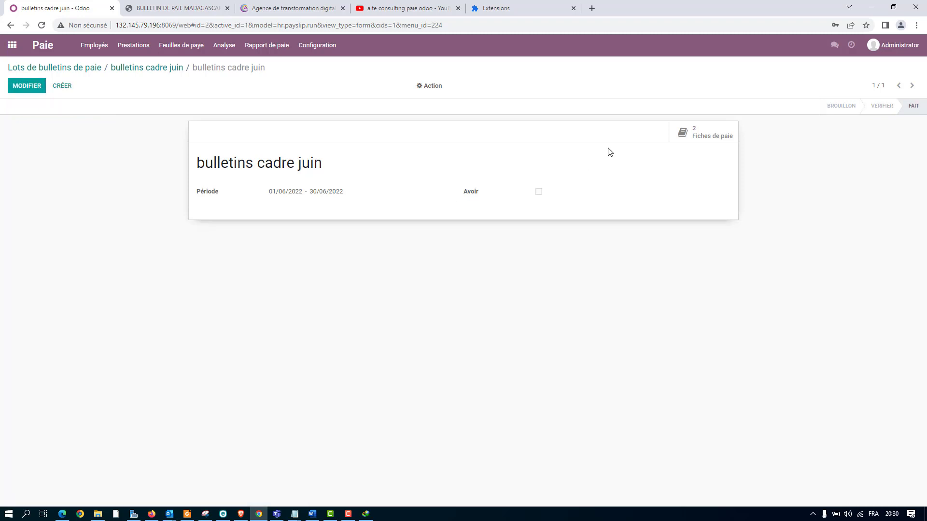
Print both payslips of the batch with the BULLETIN DE PAIE MADAGASCAR report and look through the downloaded PDF.
click(708, 135)
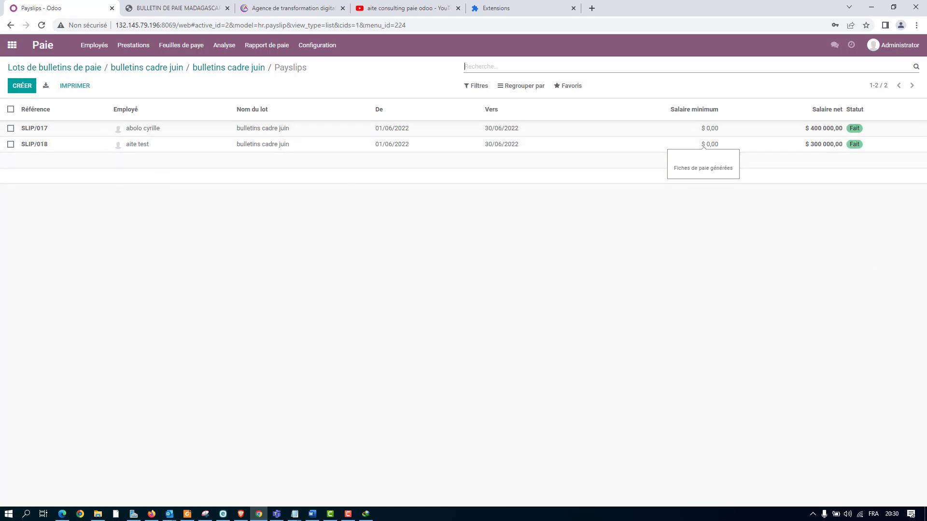
click(11, 109)
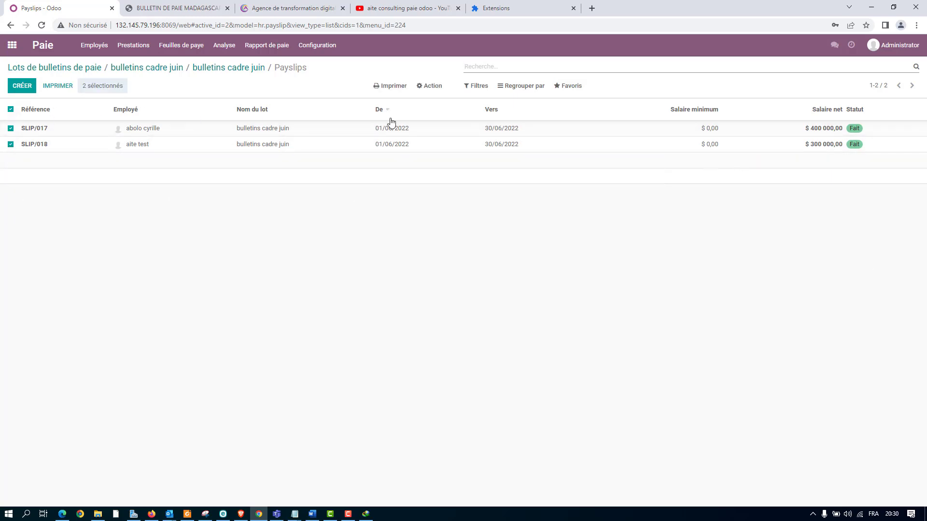
click(391, 86)
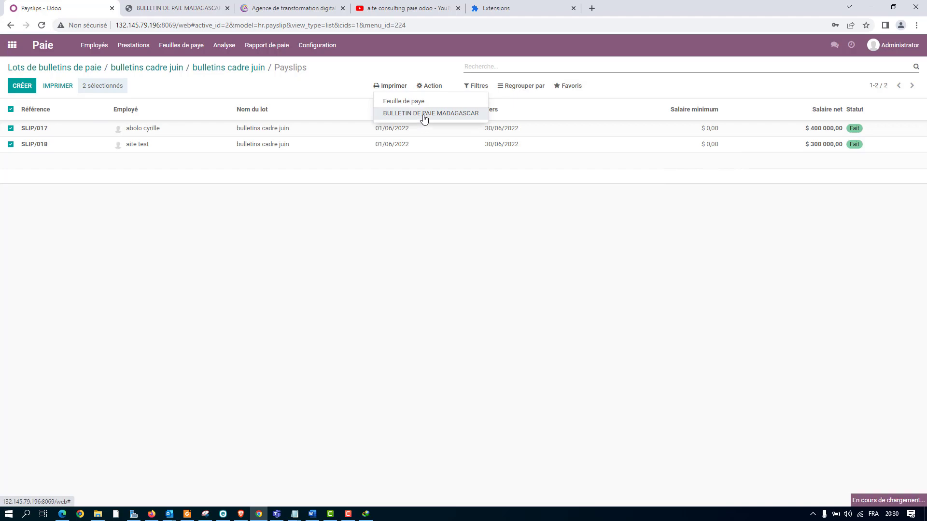
click(424, 116)
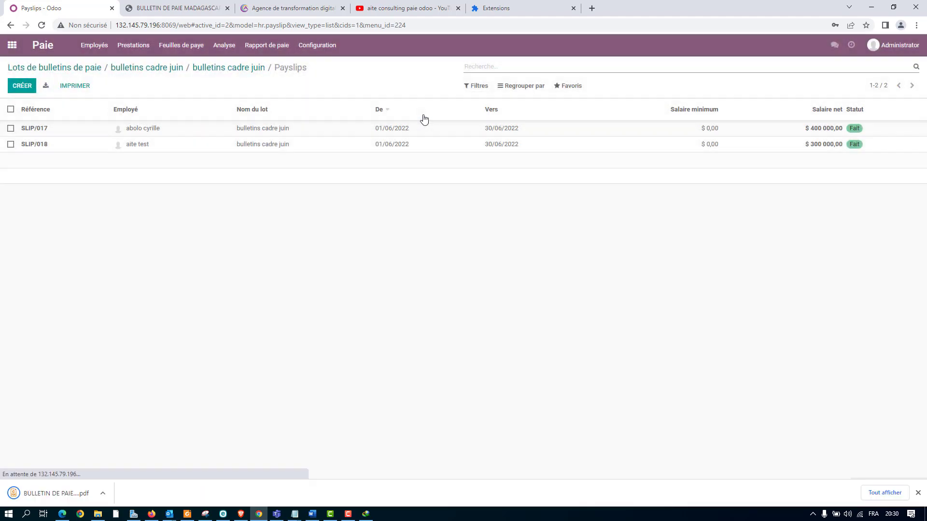
click(49, 490)
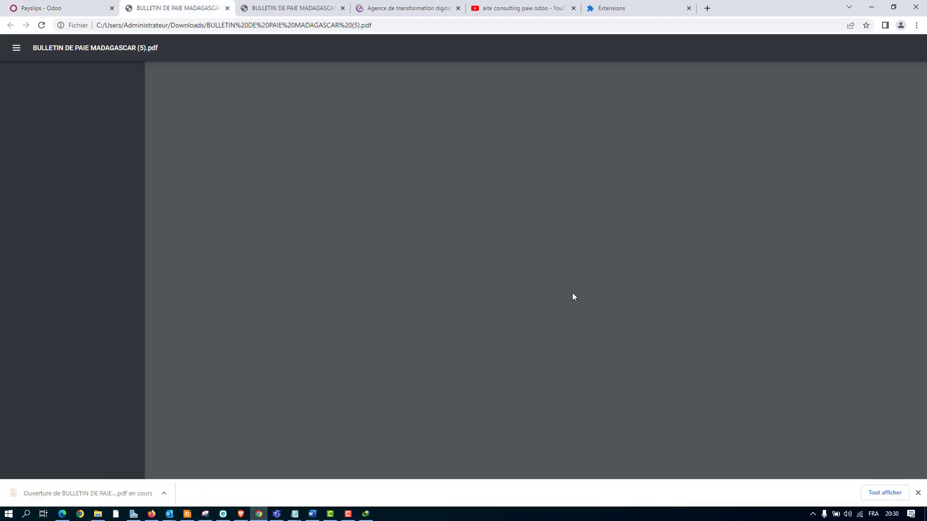
scroll(573, 245, down, 20)
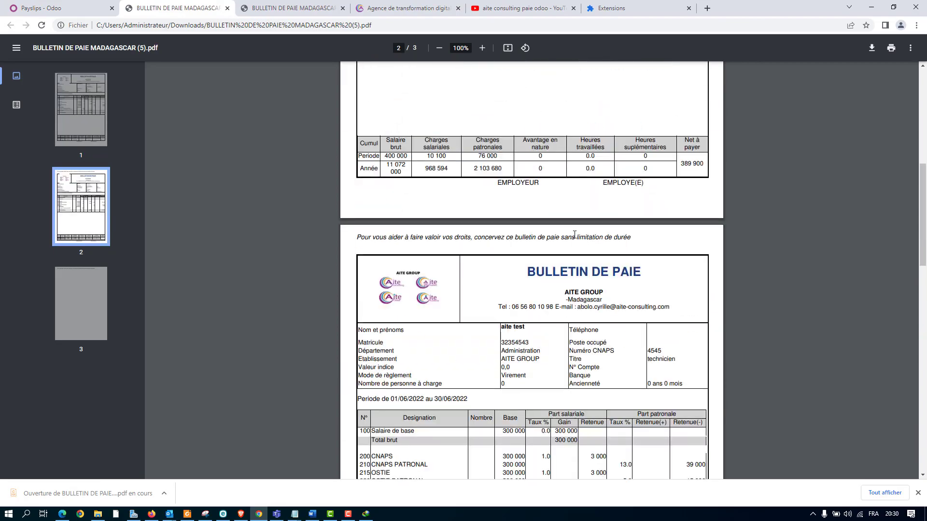
scroll(575, 235, up, 20)
scroll(578, 235, down, 20)
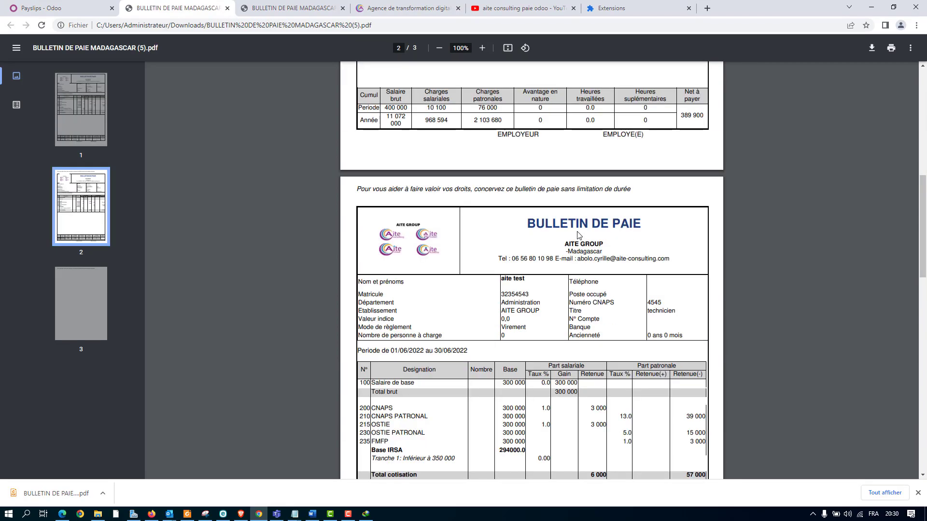
scroll(580, 233, up, 15)
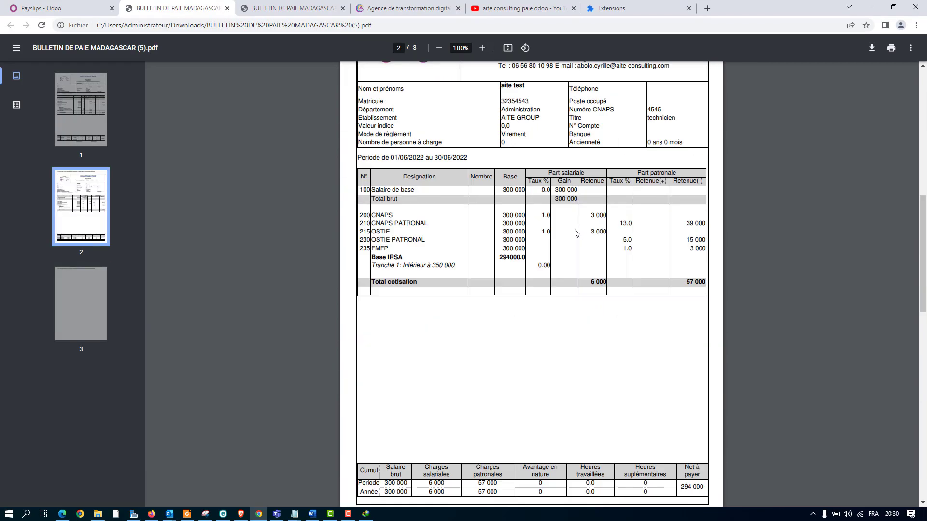
Open the Compte de résultat report in Odoo's Comptabilité application and examine the payroll accounts under Coût des ventes.
click(38, 7)
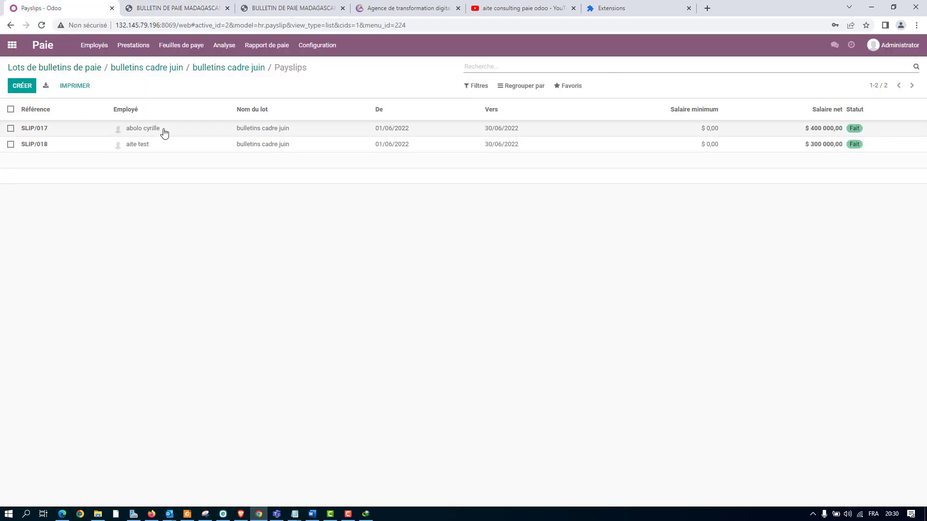
click(8, 45)
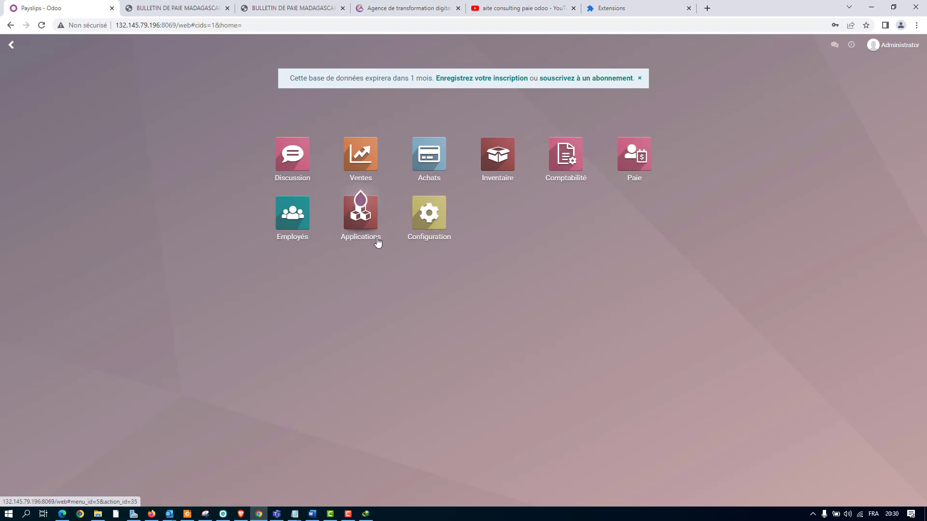
click(563, 179)
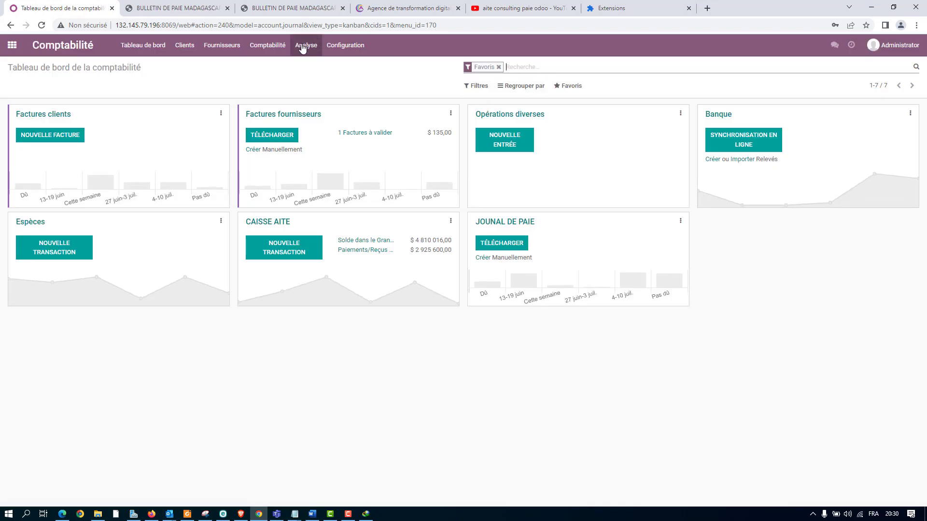
click(288, 47)
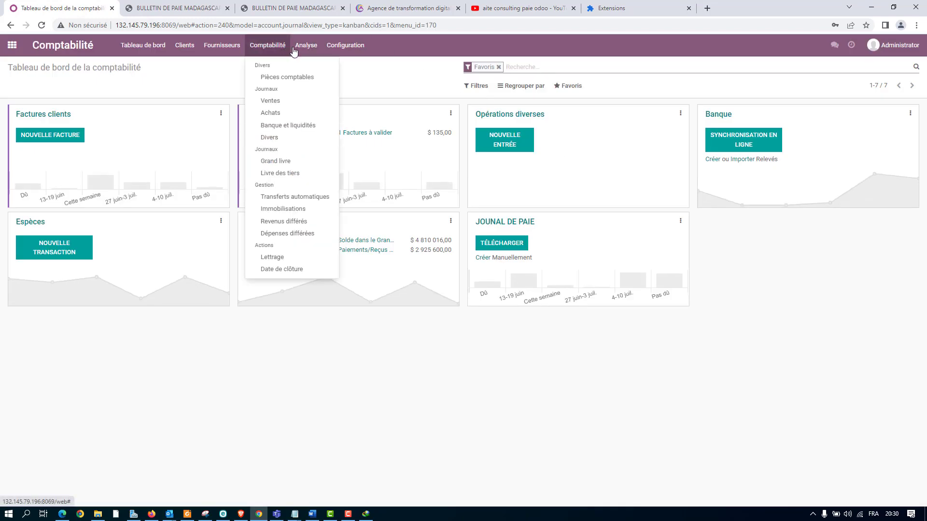
mouse_move(310, 51)
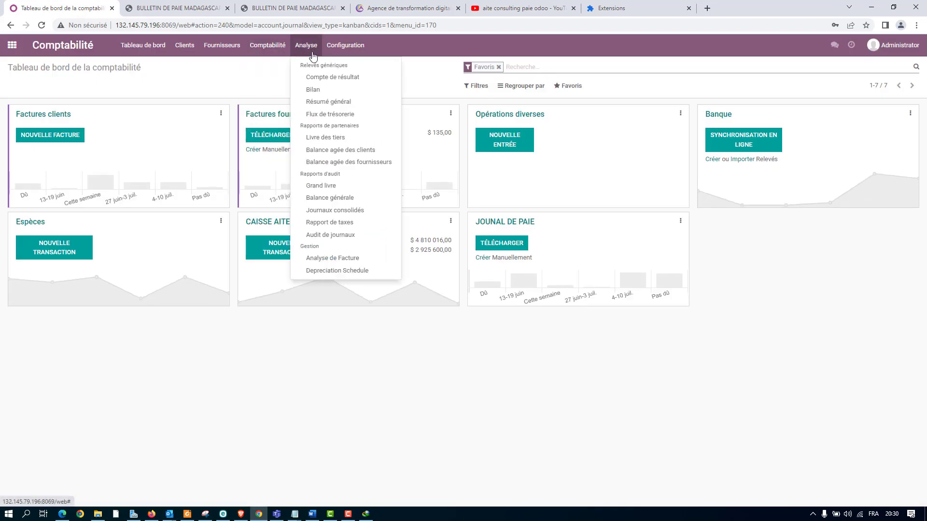
click(356, 78)
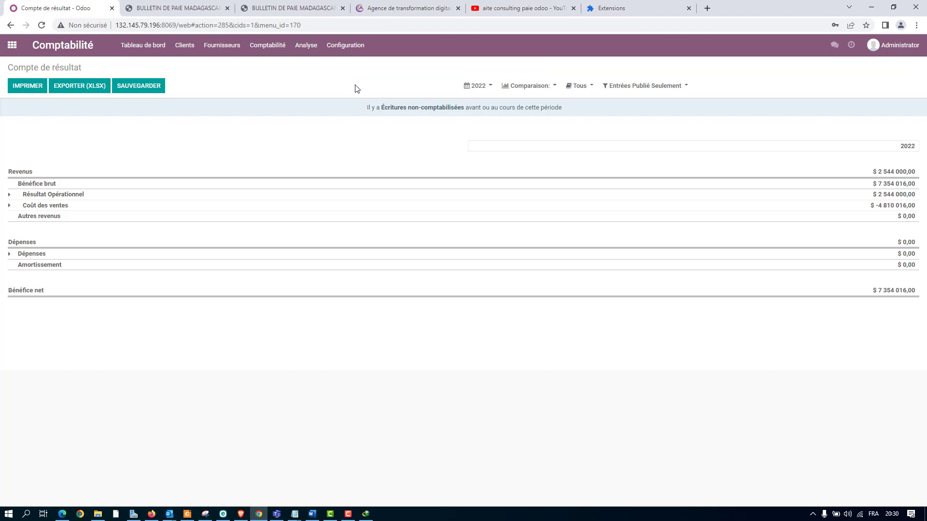
click(10, 206)
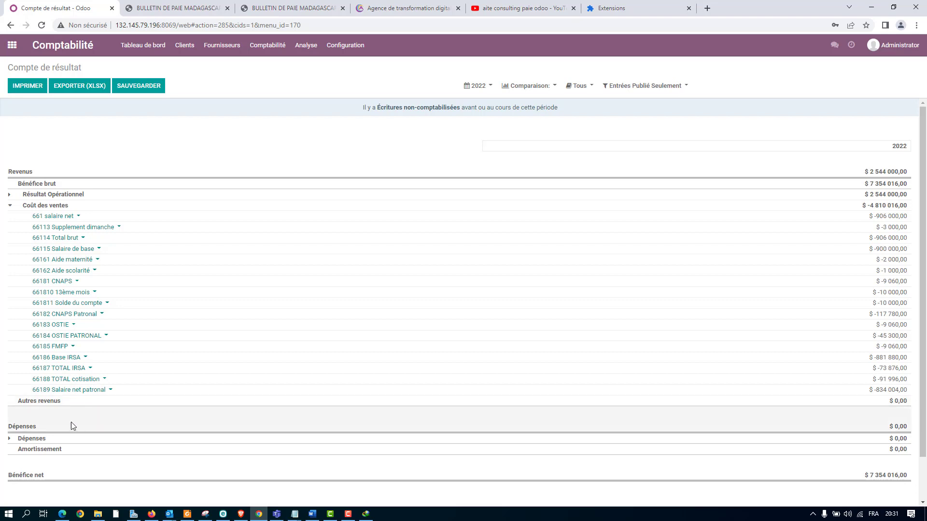
click(9, 195)
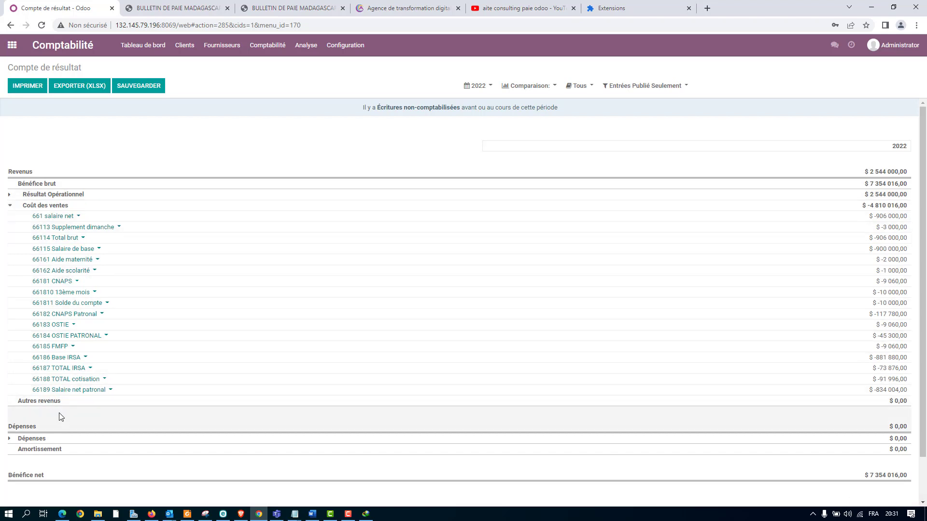
scroll(80, 396, down, 1)
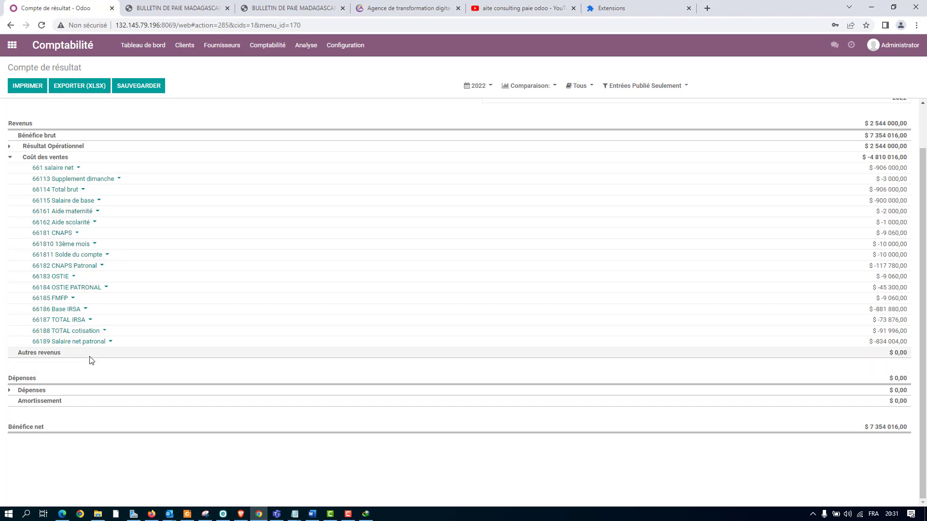
Return to the batch payslip PDF and compare the two employees' payslips, covering contributions, IRSA brackets, and the cumulative and net pay table.
click(12, 45)
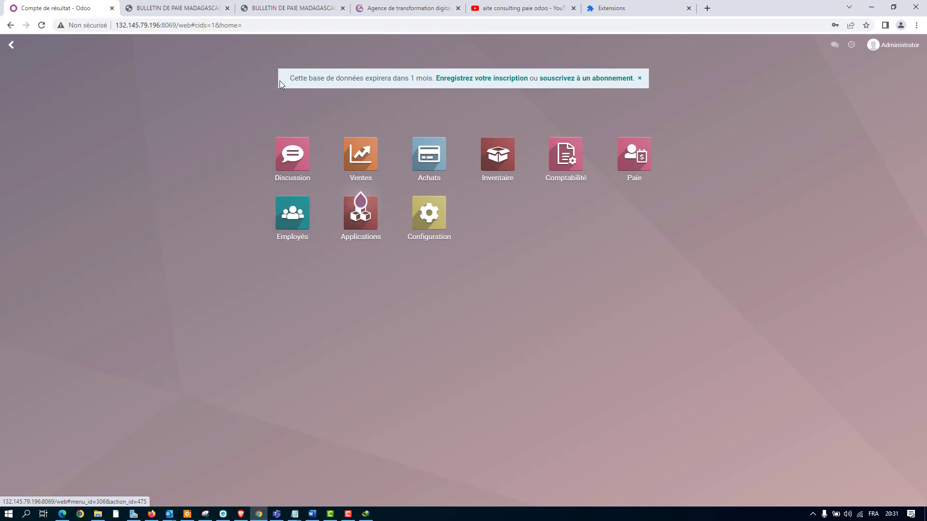
click(171, 7)
scroll(557, 278, up, 5)
scroll(557, 278, up, 5)
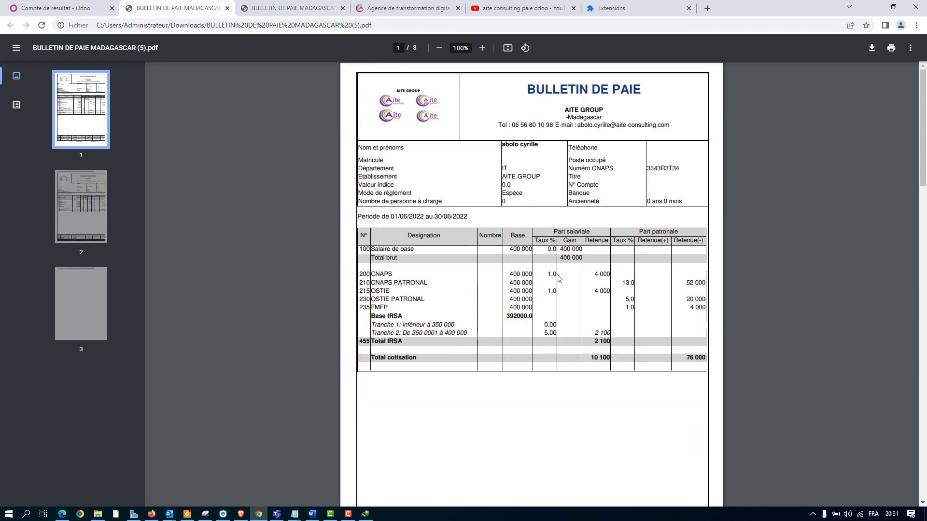
scroll(558, 277, down, 3)
scroll(556, 287, up, 6)
scroll(557, 292, down, 5)
scroll(557, 294, up, 5)
scroll(560, 295, down, 9)
scroll(562, 296, down, 3)
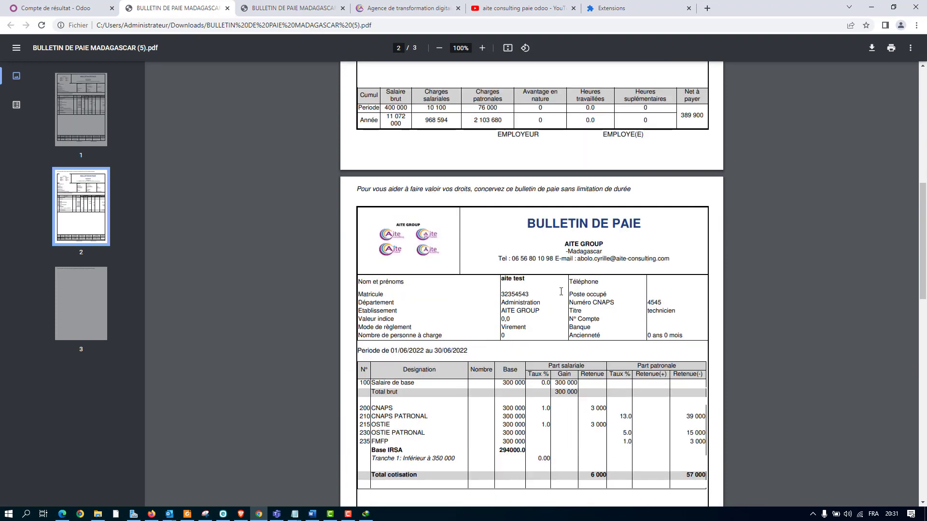
scroll(538, 292, up, 2)
scroll(538, 292, up, 5)
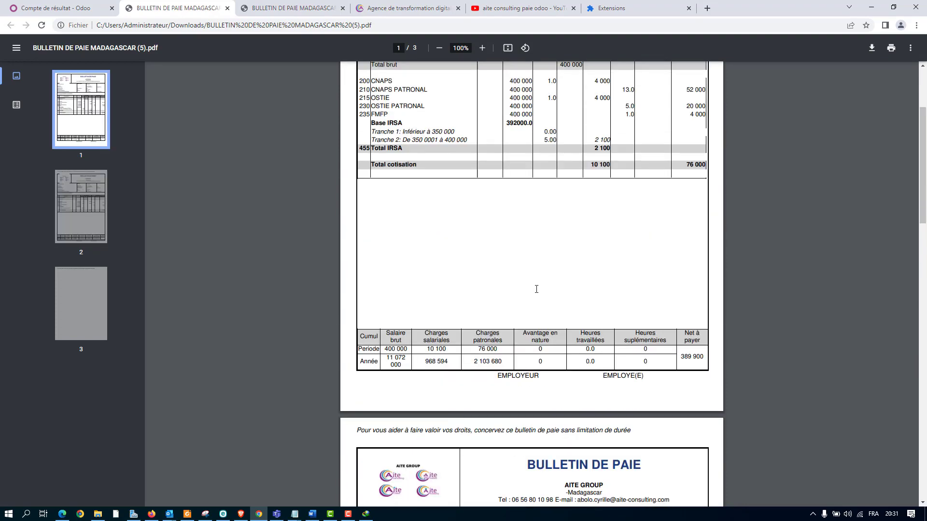
scroll(506, 115, up, 5)
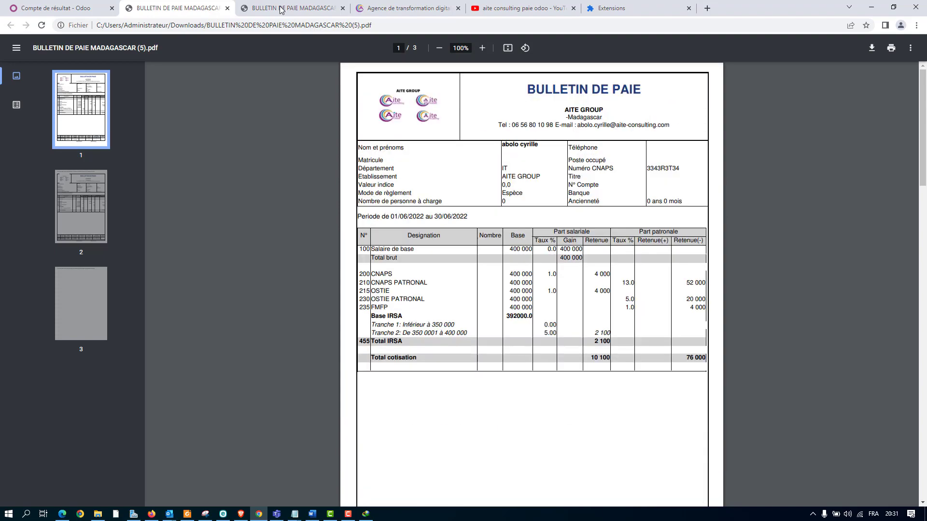
scroll(548, 181, down, 6)
scroll(548, 181, down, 2)
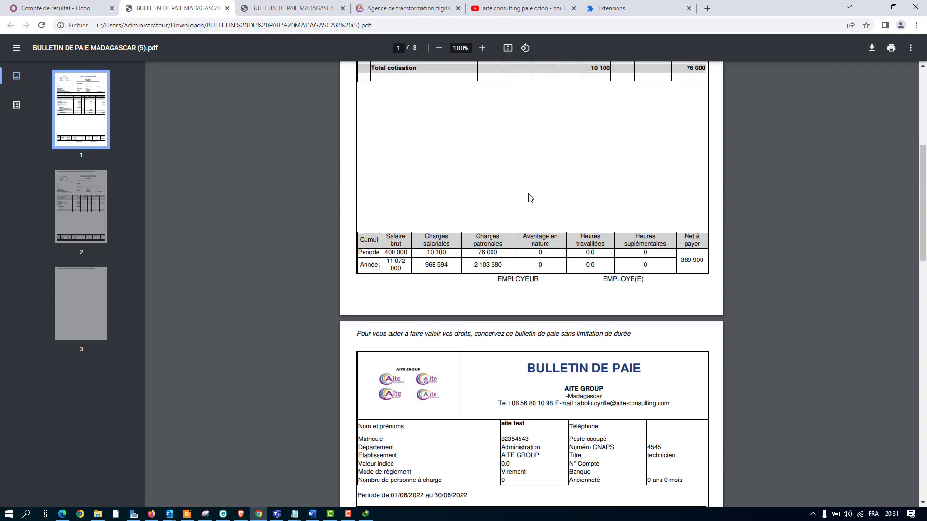
scroll(527, 196, up, 6)
scroll(537, 196, down, 10)
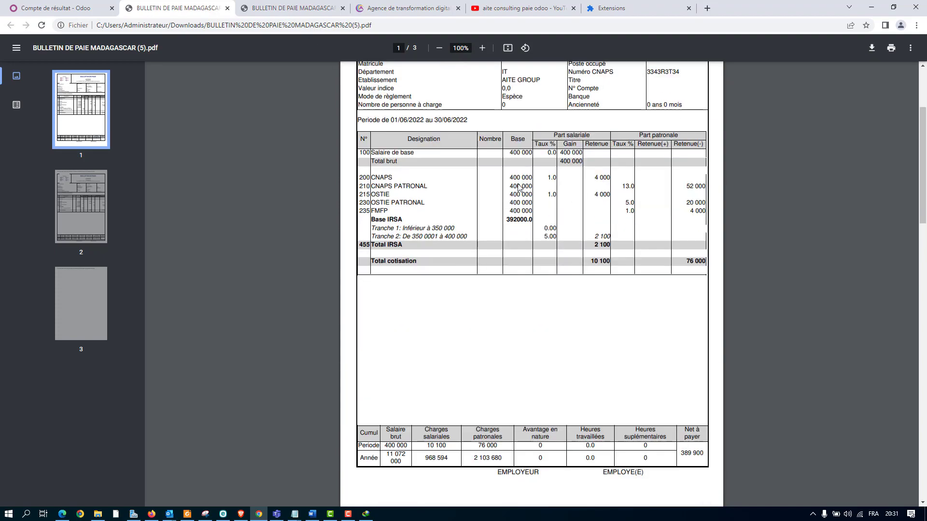
scroll(570, 336, down, 2)
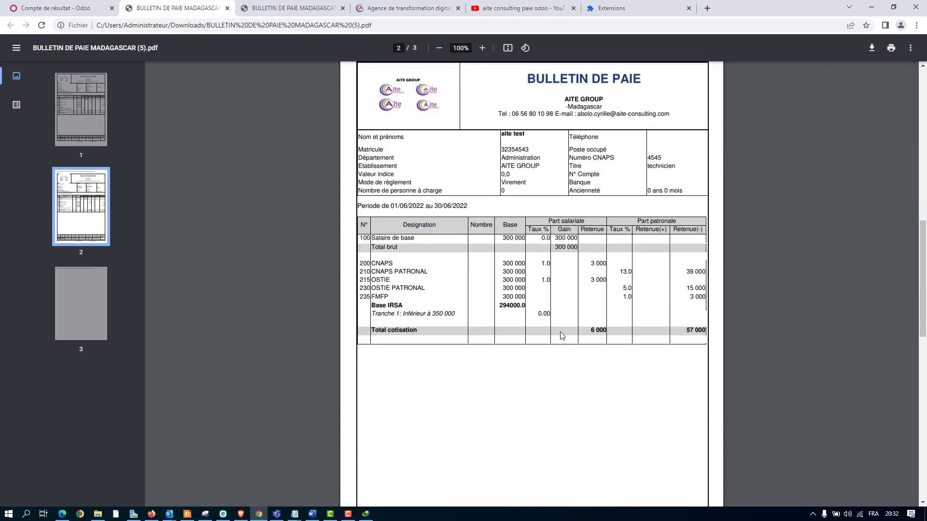
scroll(521, 193, up, 12)
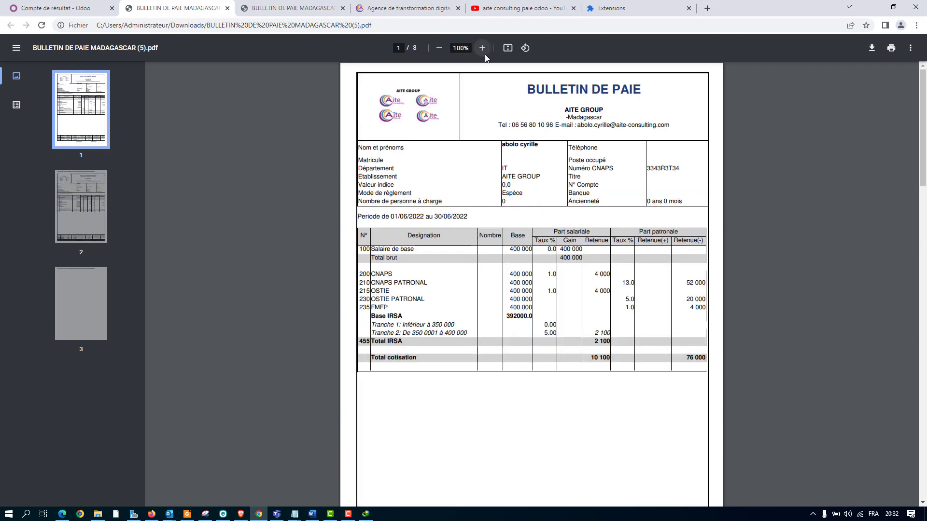